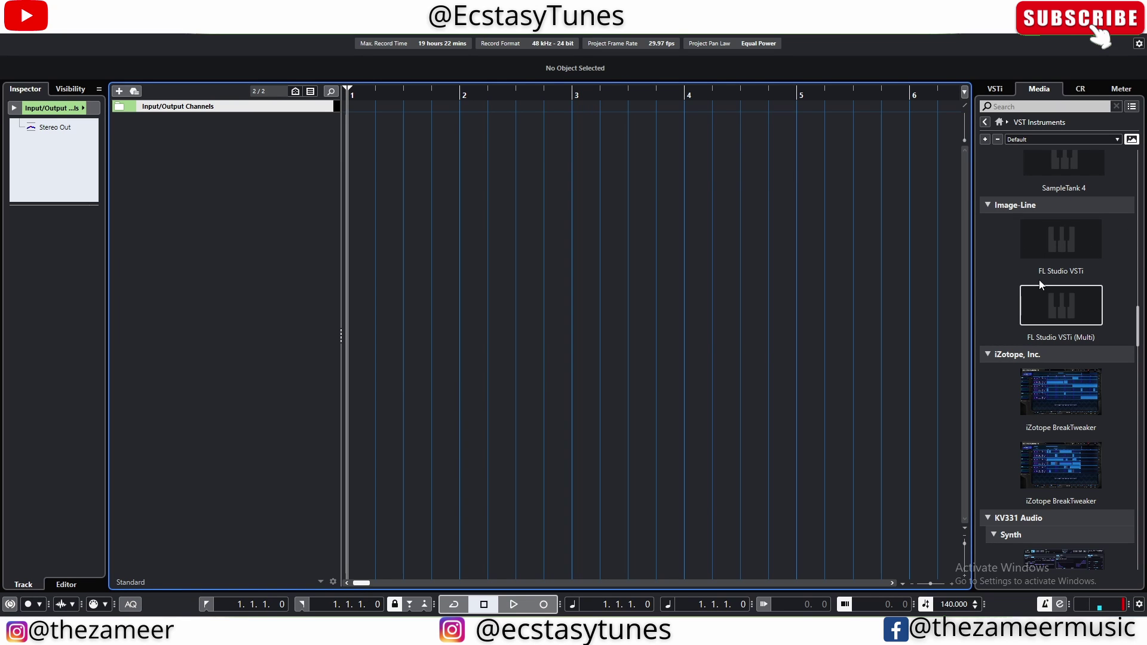
Add an instrument track for FL Studio VSTi and open the plugin's full FL Studio interface.
drag(1074, 271, 245, 181)
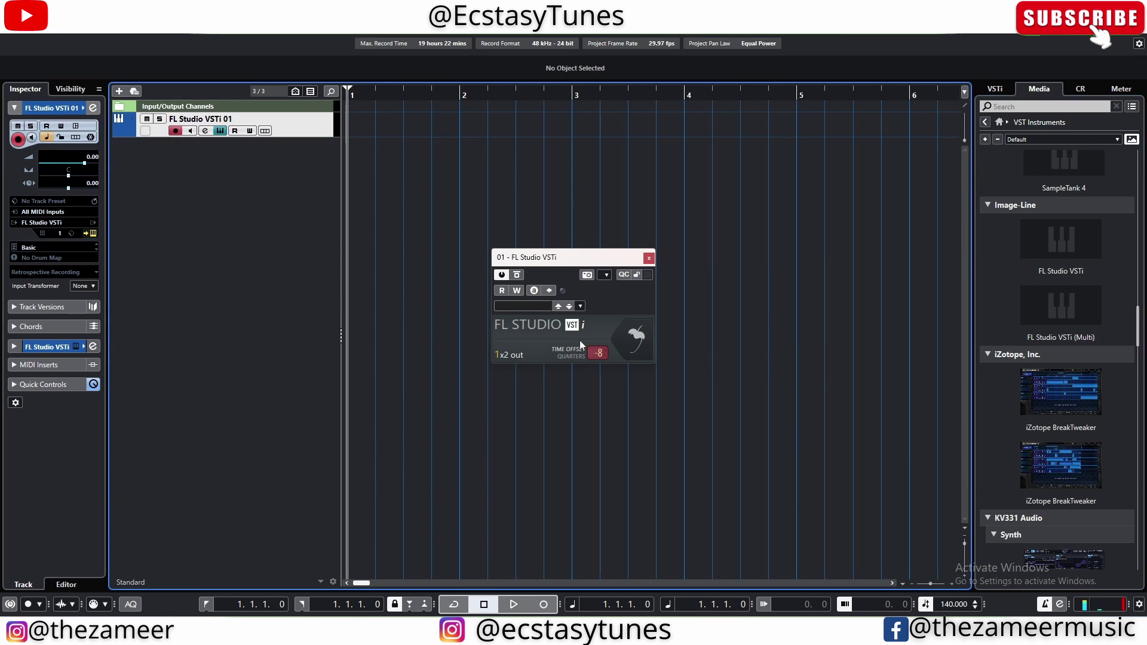
click(644, 356)
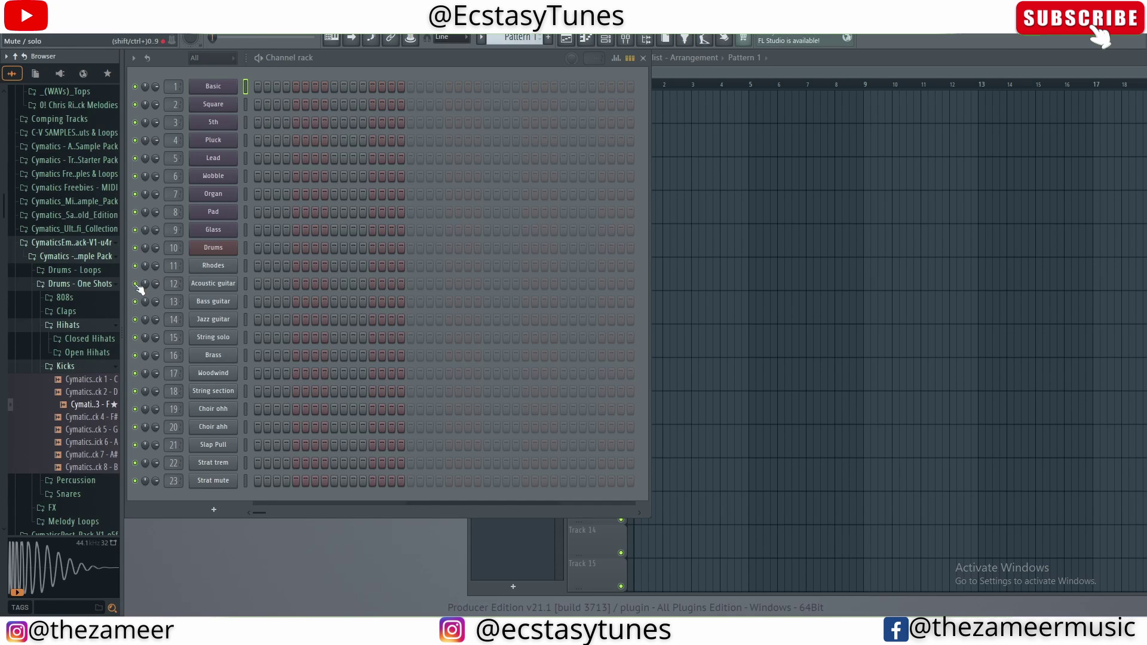
Load PoiZone and then SimSynth from the plugin database into the first channel in place of Basic, and exit to Cubase.
click(59, 72)
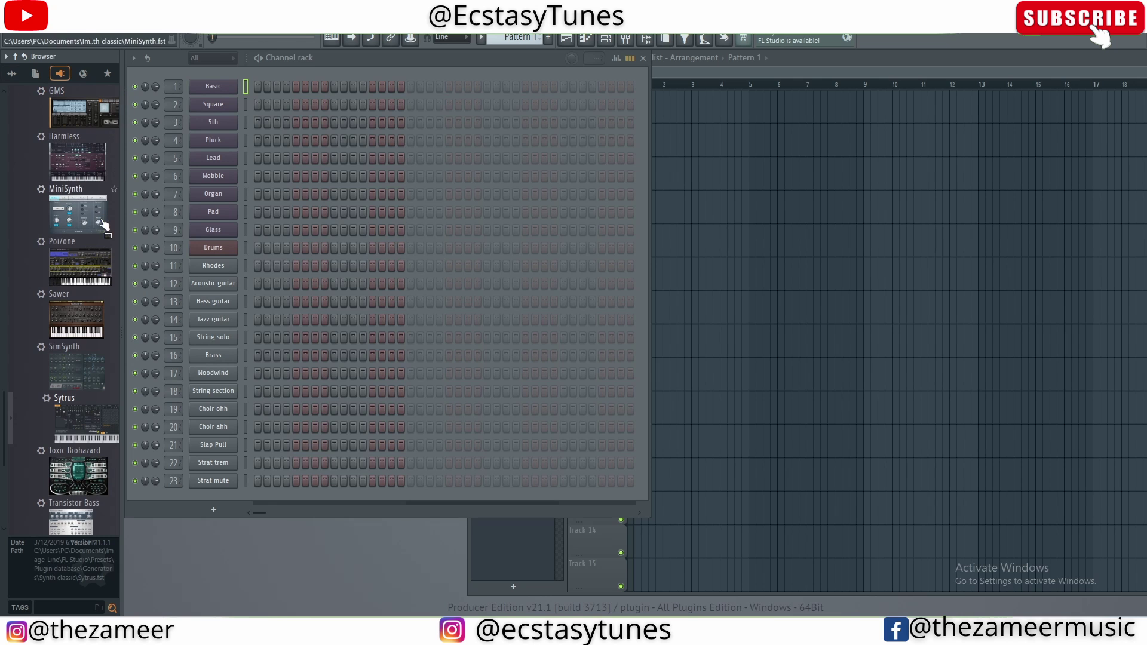
drag(109, 269, 214, 86)
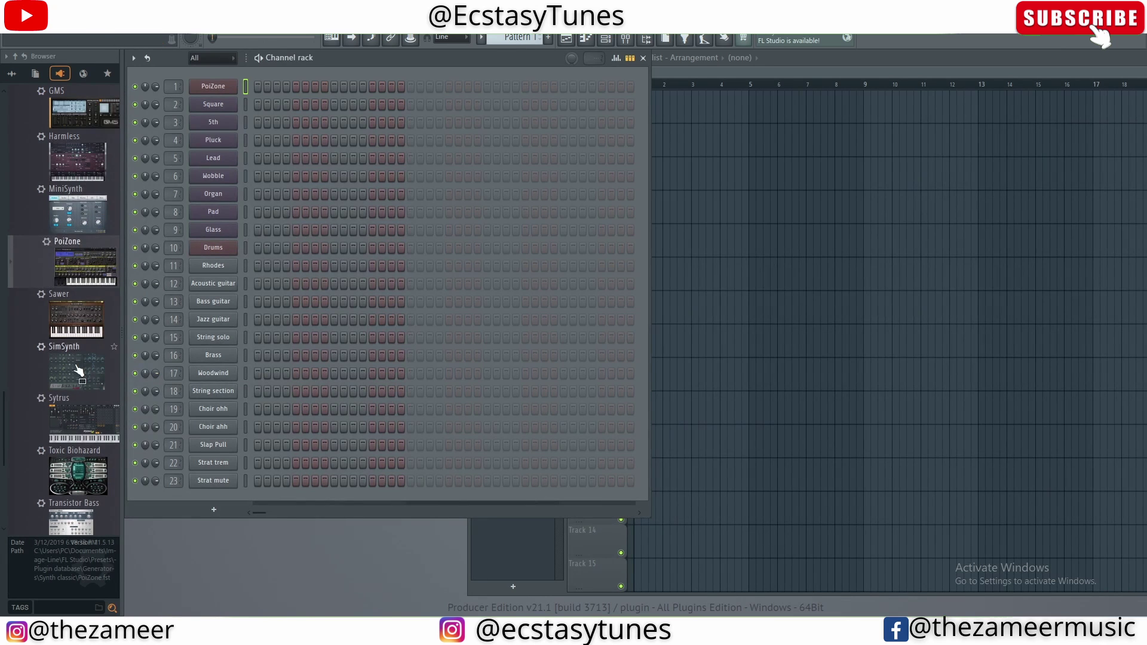
drag(78, 369, 213, 87)
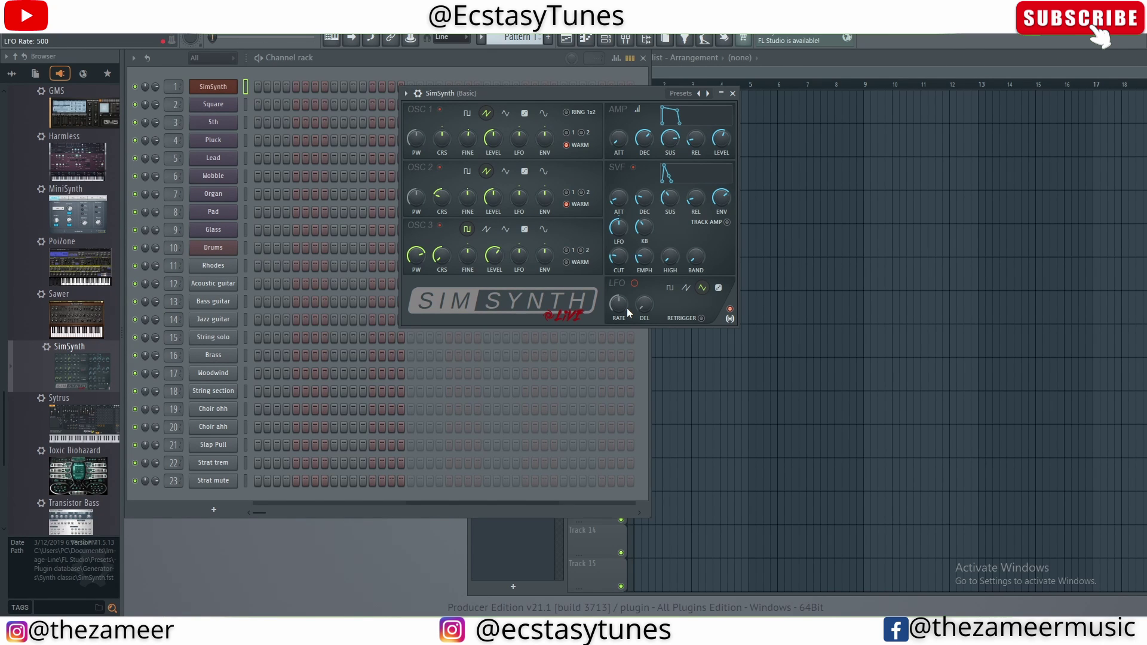
click(733, 93)
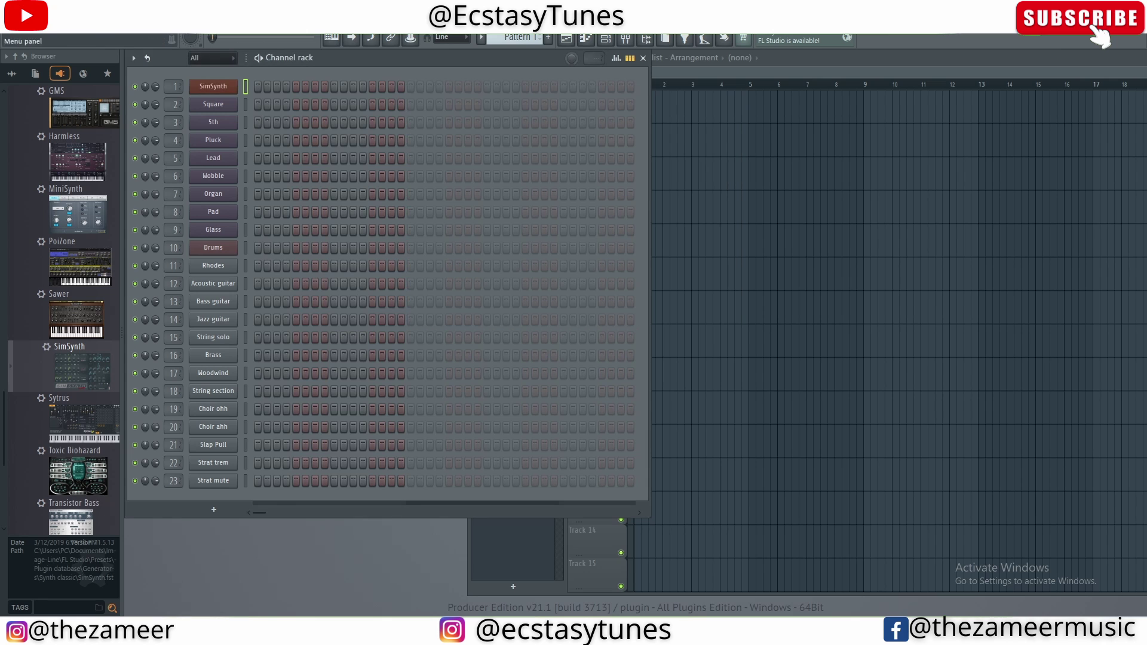
click(12, 10)
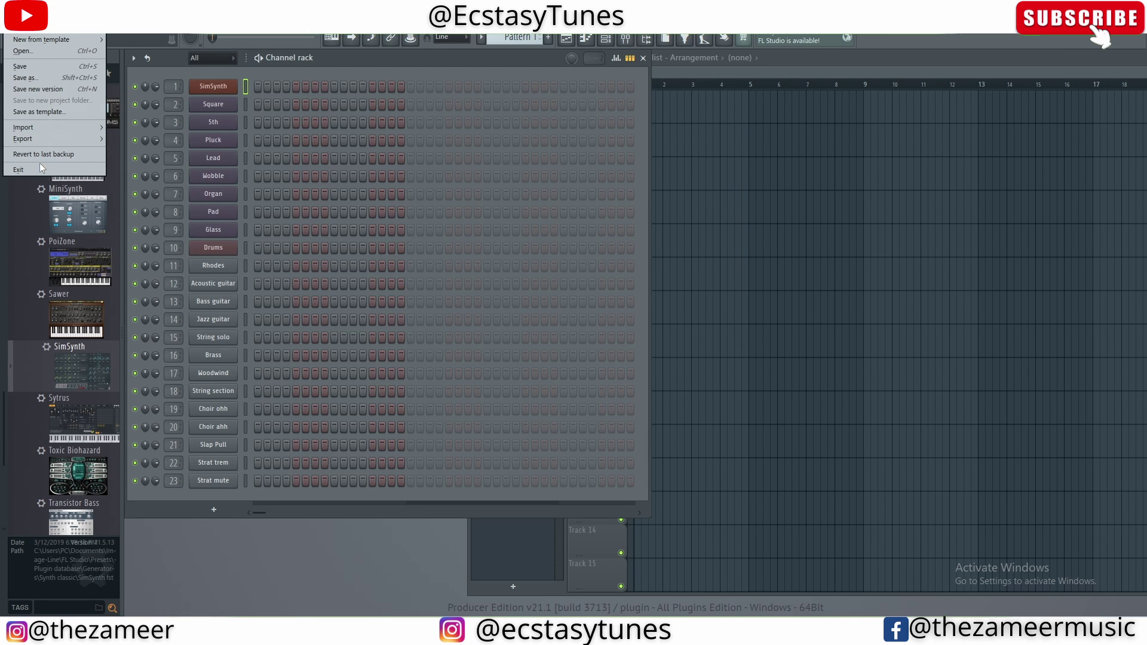
click(59, 168)
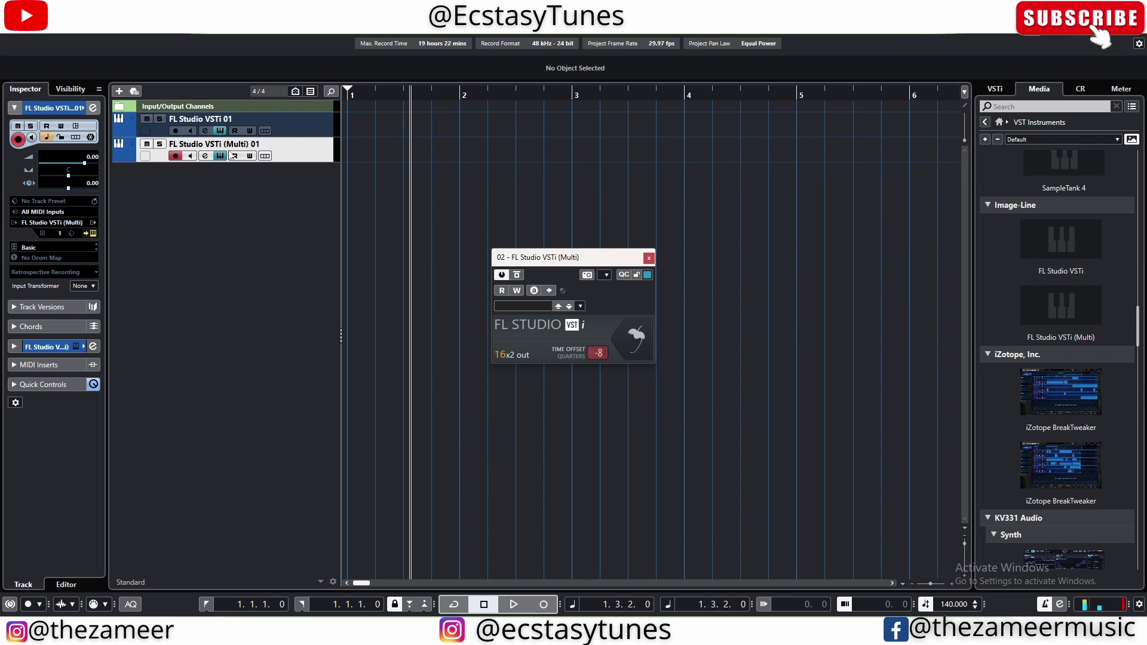
Open FL Studio from the FL Studio VSTi (Multi) plugin and start a new project from a Minimal template.
click(653, 339)
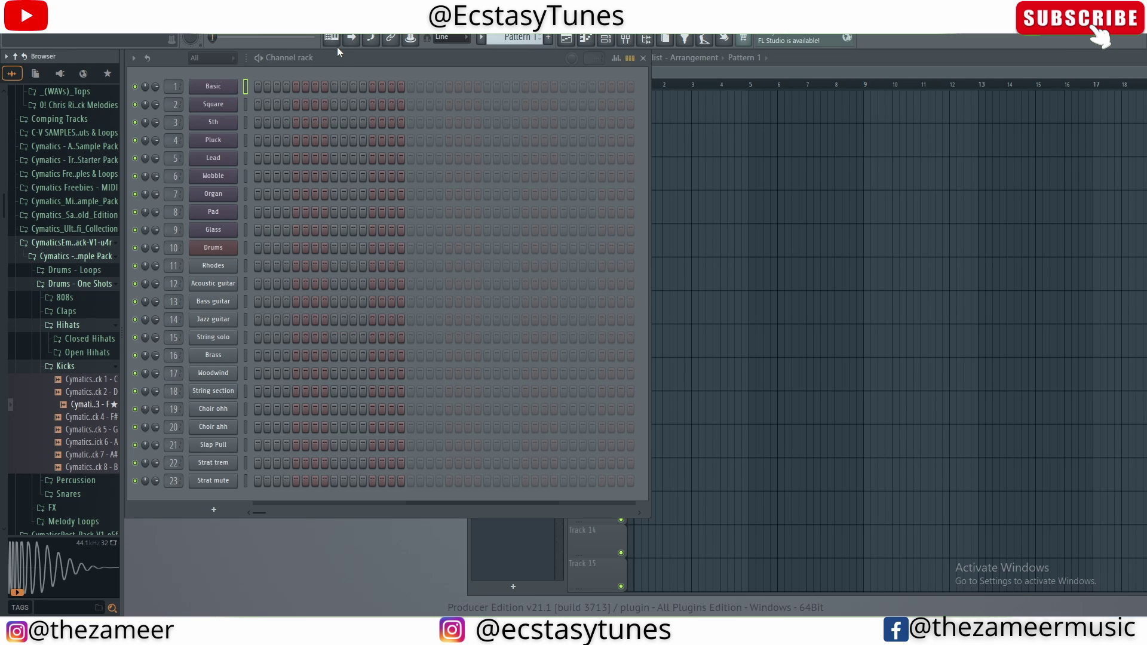
click(18, 28)
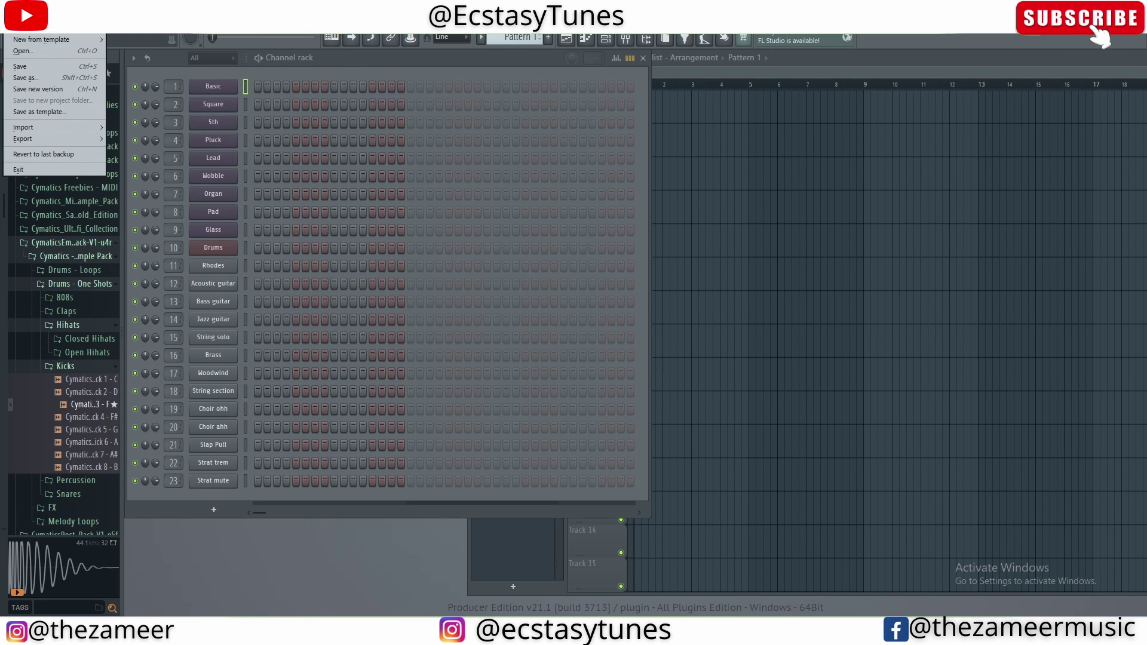
mouse_move(49, 39)
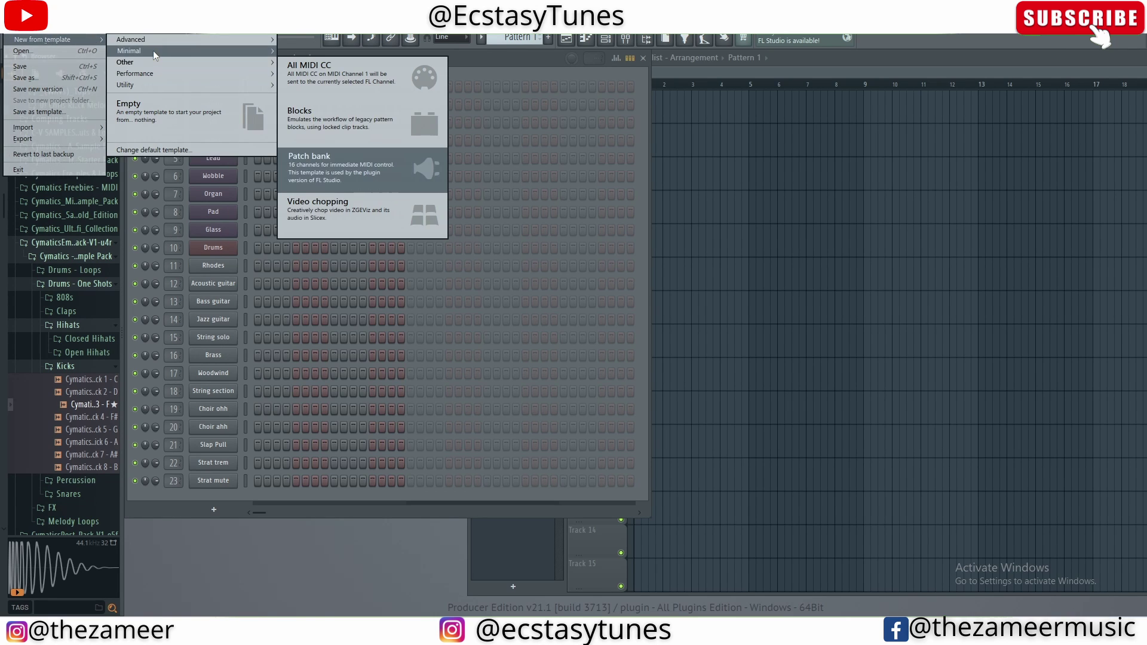
mouse_move(155, 52)
click(349, 427)
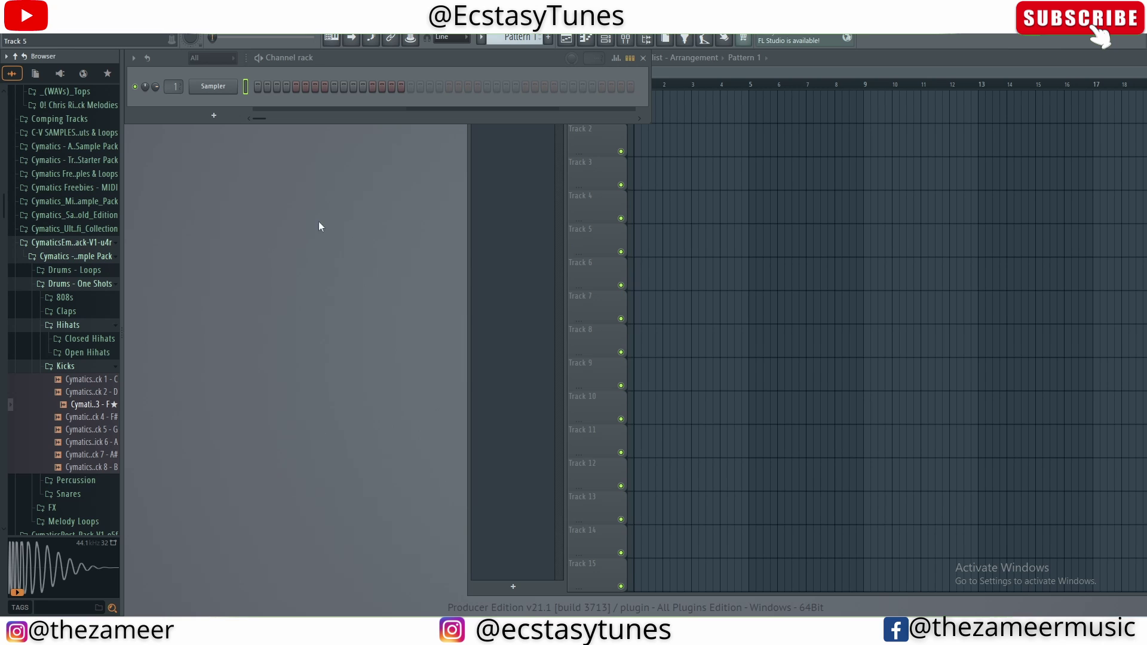
Load the Cymatics - Empire Kick 3 - F sample into the Sampler channel.
click(108, 408)
drag(108, 408, 210, 86)
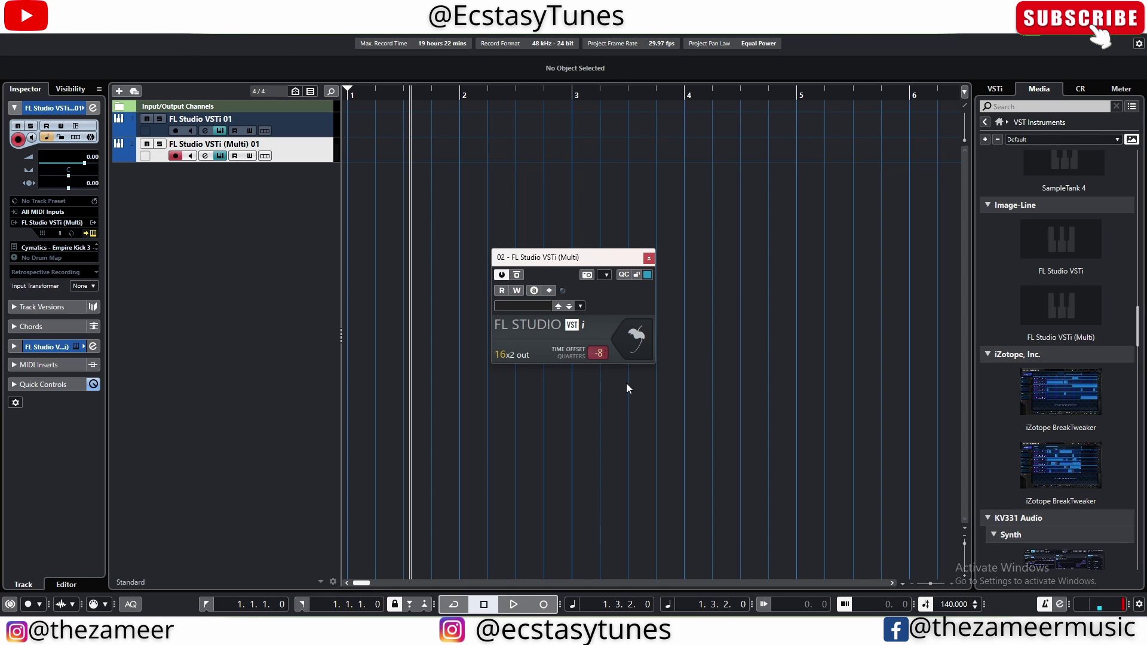
Reopen FL Studio from the Multi plugin and add the second Cymatics closed hihat sample as a new channel.
click(645, 351)
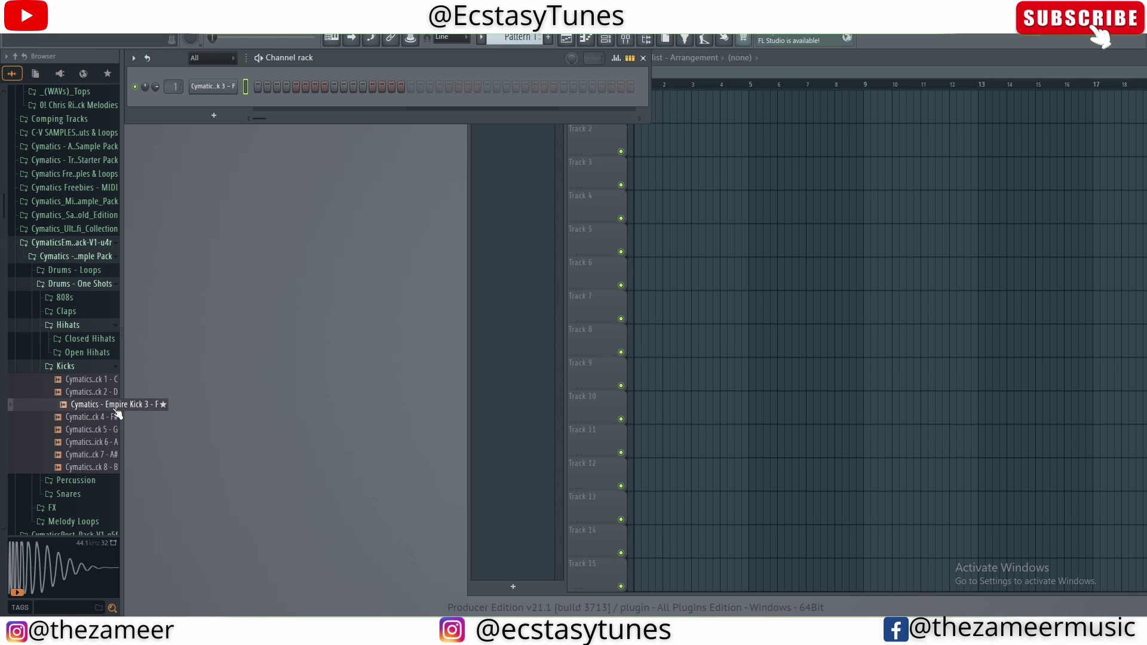
click(87, 352)
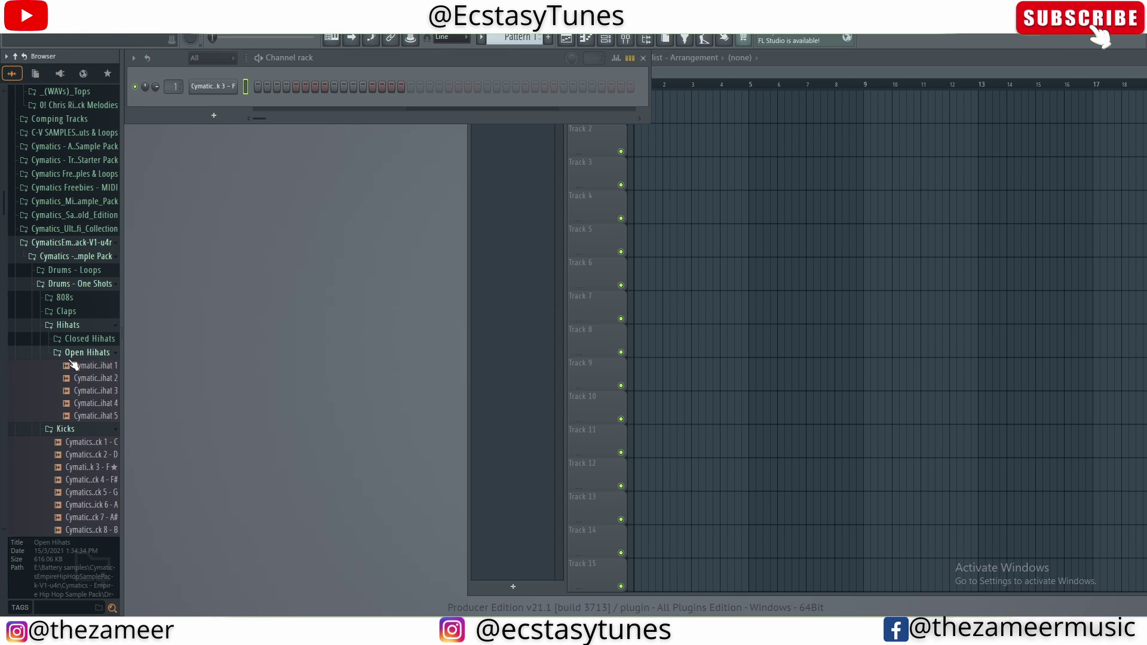
click(96, 378)
click(89, 339)
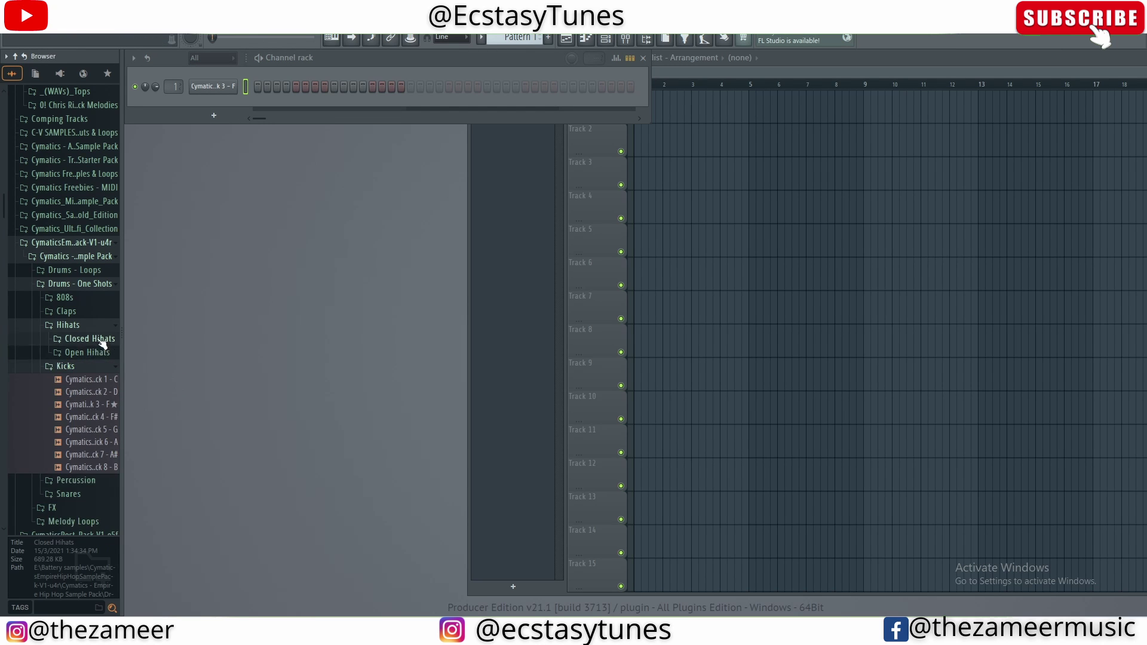
drag(96, 365, 226, 111)
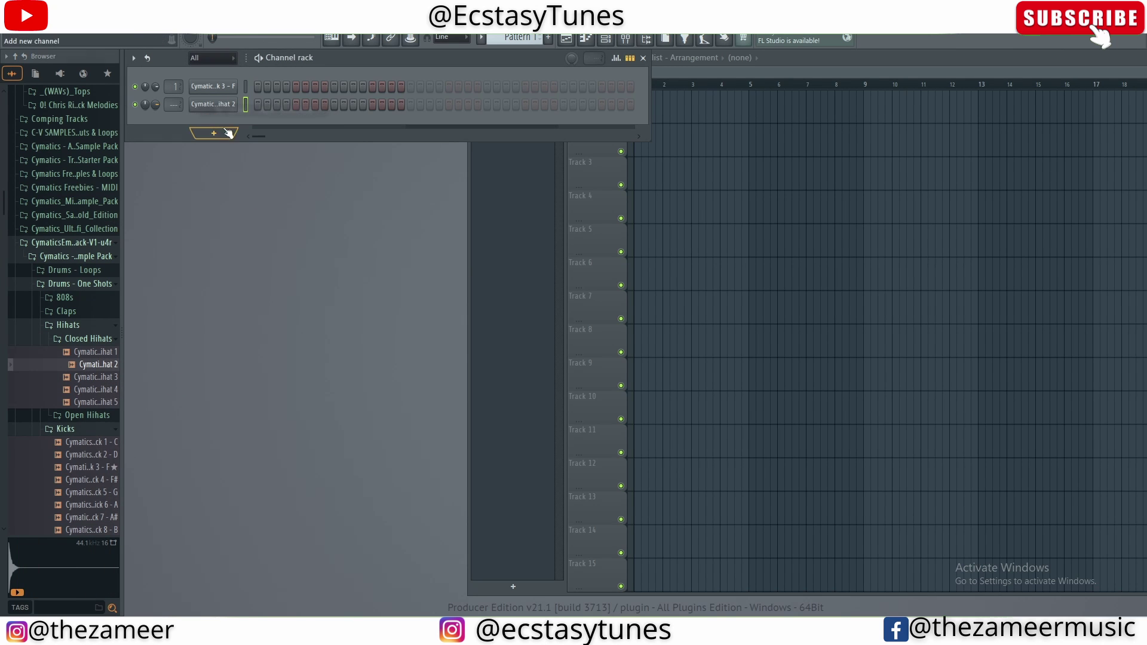
Audition the Cymatics snares and open Cymatics - Empire Snare 2 - D# in a new channel, closing its sampler window.
click(89, 339)
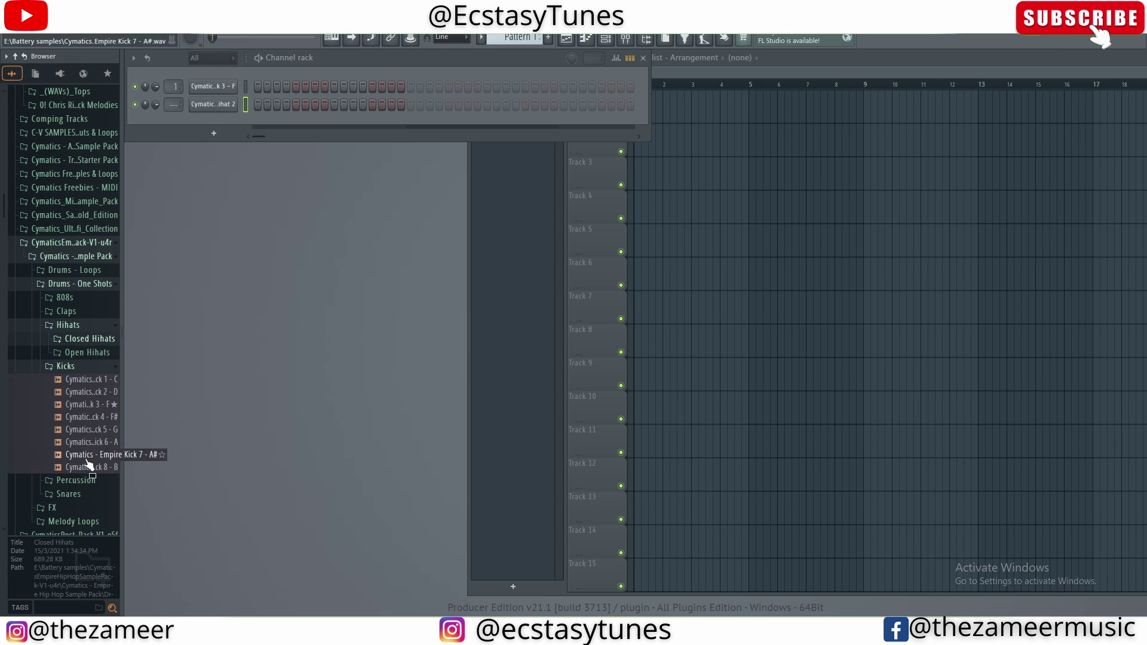
click(78, 367)
click(87, 396)
click(99, 420)
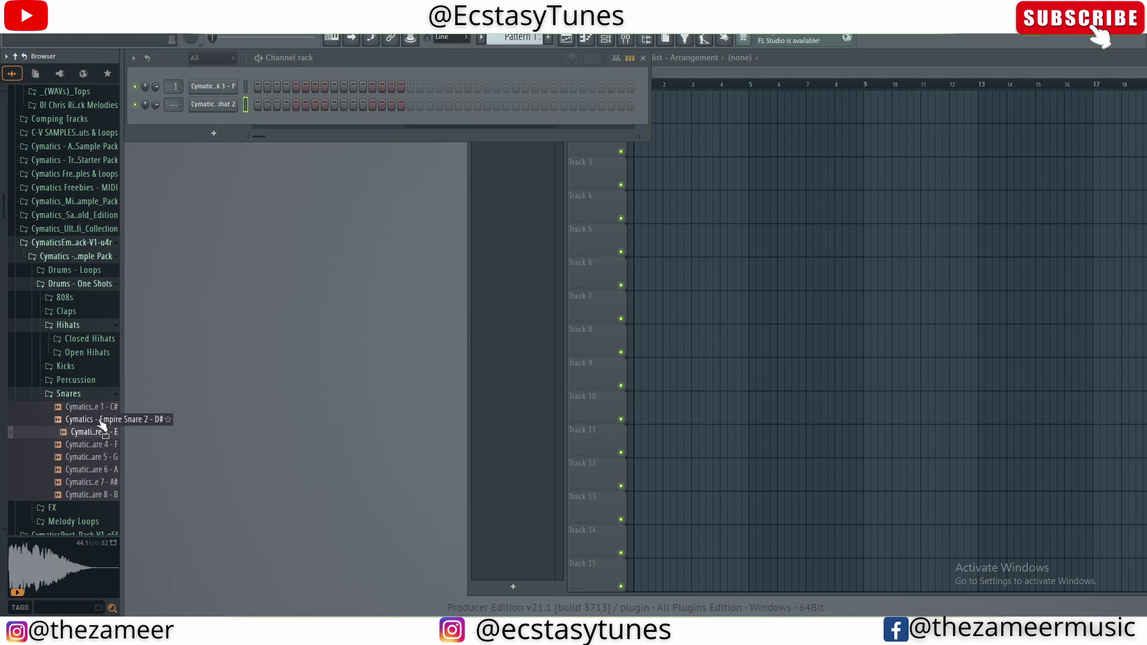
right_click(100, 421)
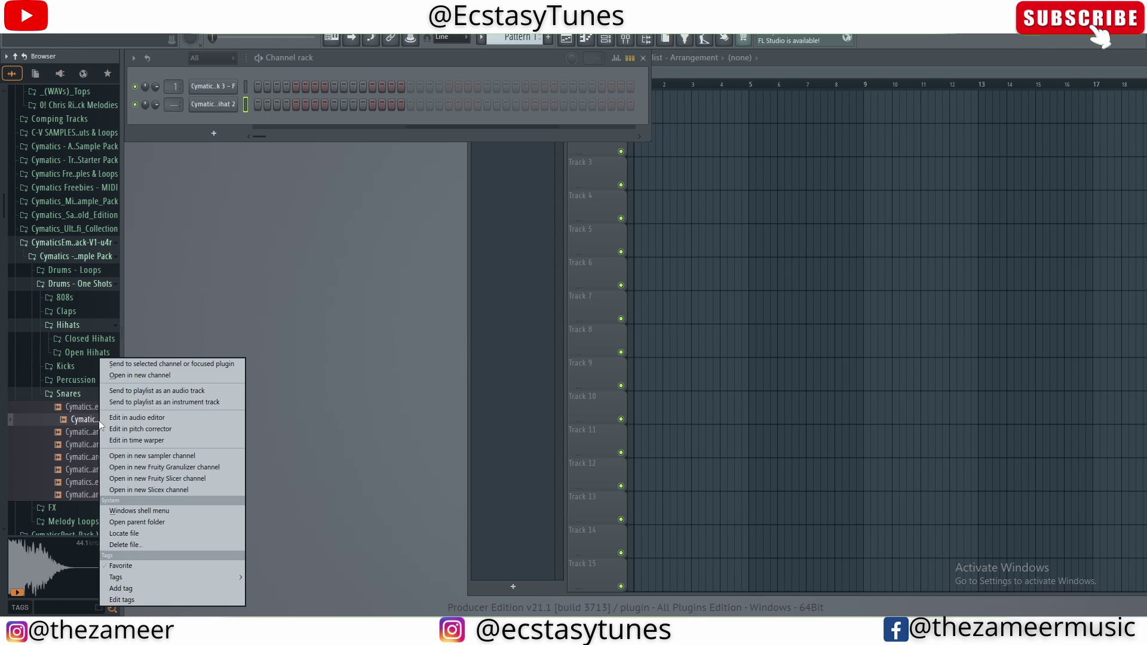
click(153, 375)
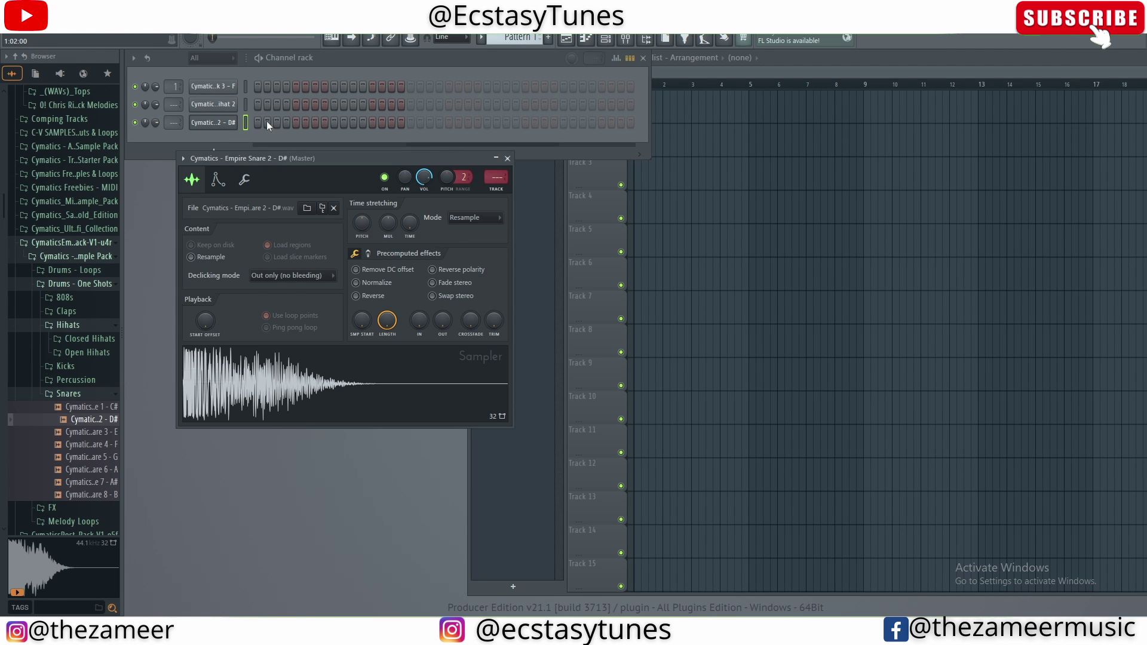
key(Escape)
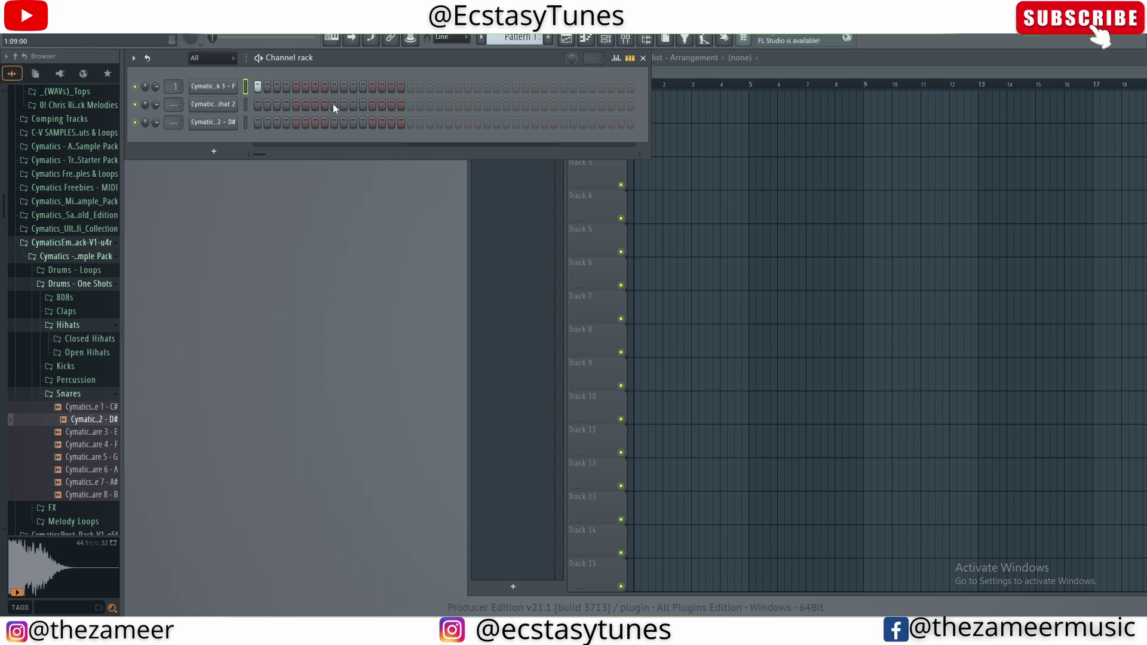
During playback, program hi-hats on steps 3, 4, 5, 8, 13 and 14 and snares on steps 9 and 15.
key(space)
click(296, 105)
click(332, 122)
click(324, 105)
click(287, 104)
click(277, 105)
click(372, 105)
click(382, 104)
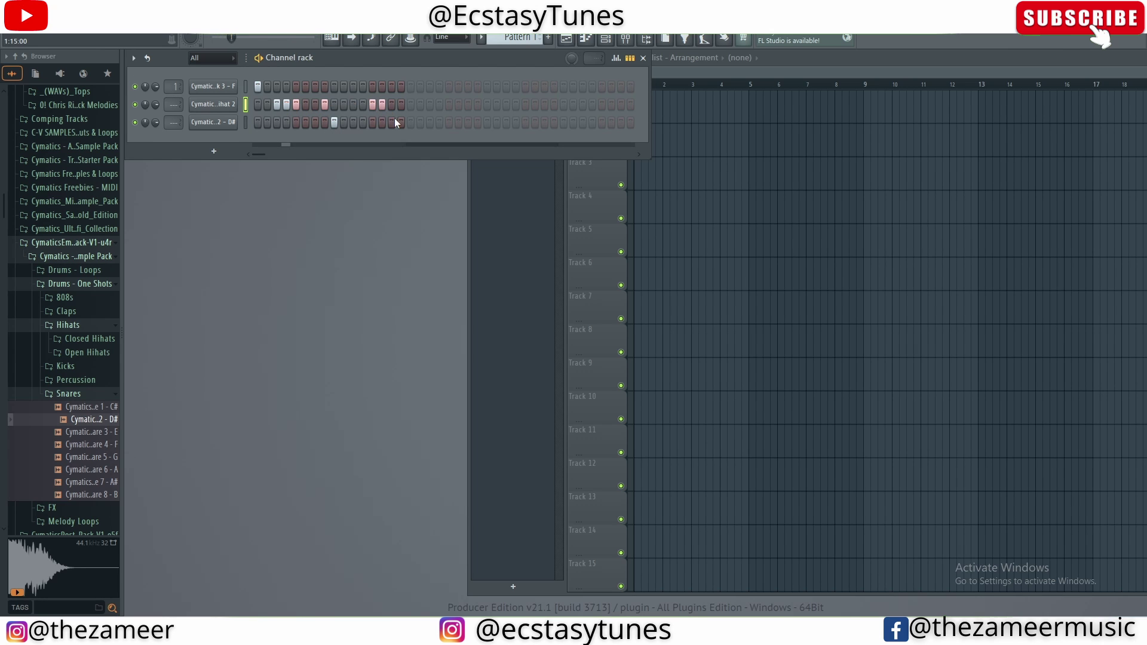
click(391, 122)
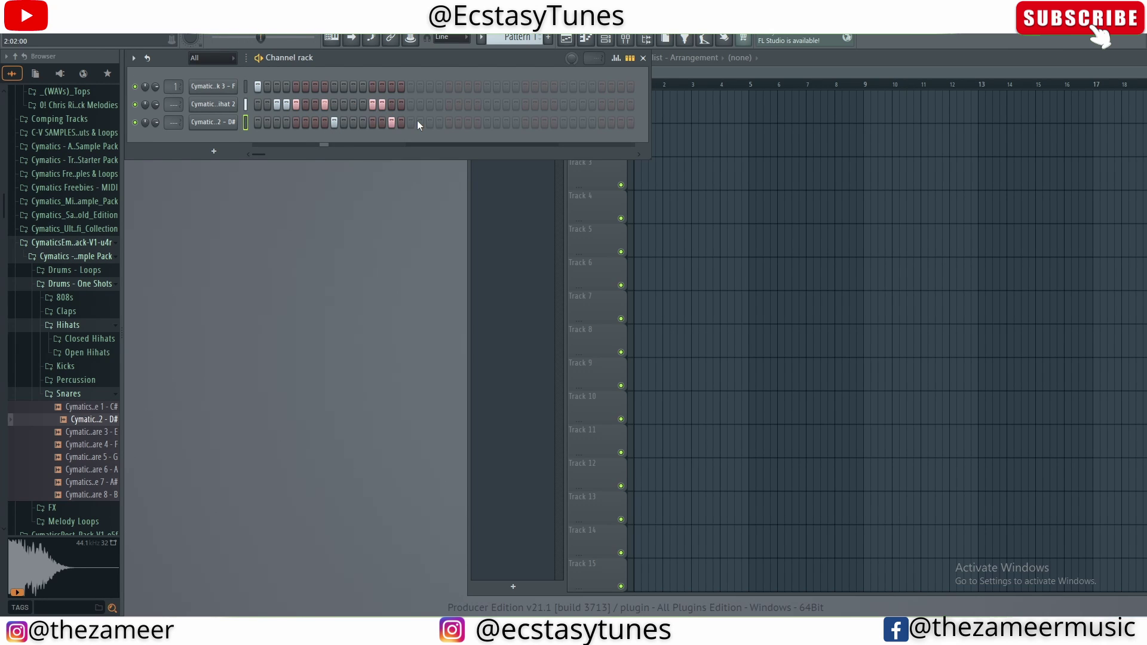
Extend the pattern with kicks on steps 17 and 27, hi-hats on 19, 23, 31 and 32, and snares on 25 and 32.
click(410, 86)
click(468, 104)
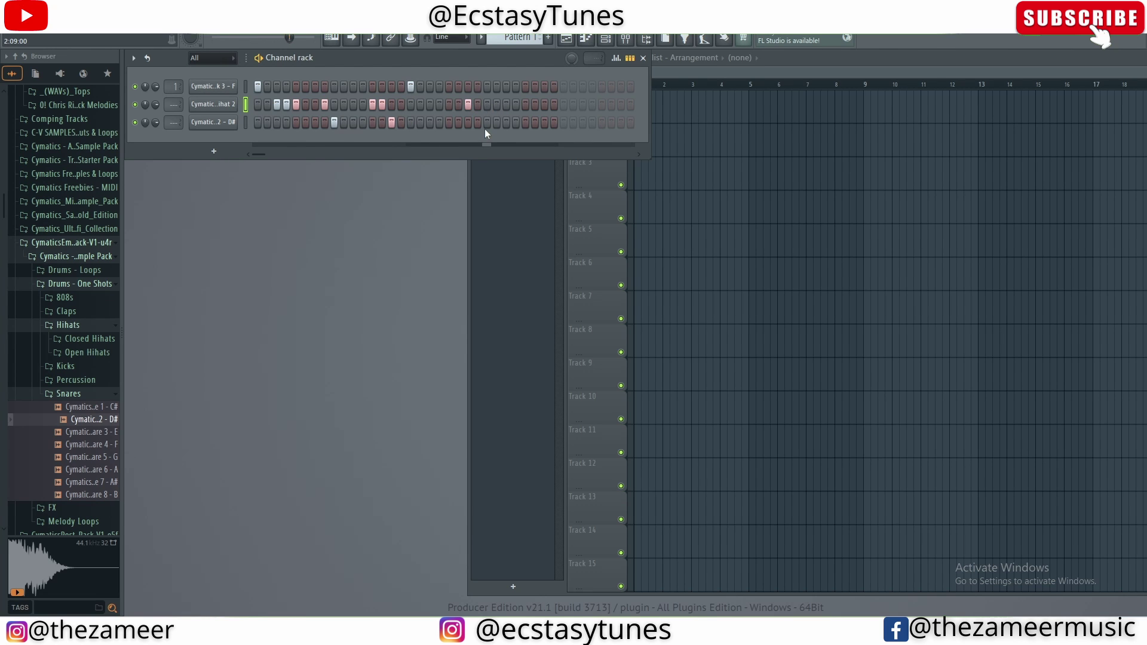
click(487, 123)
click(429, 105)
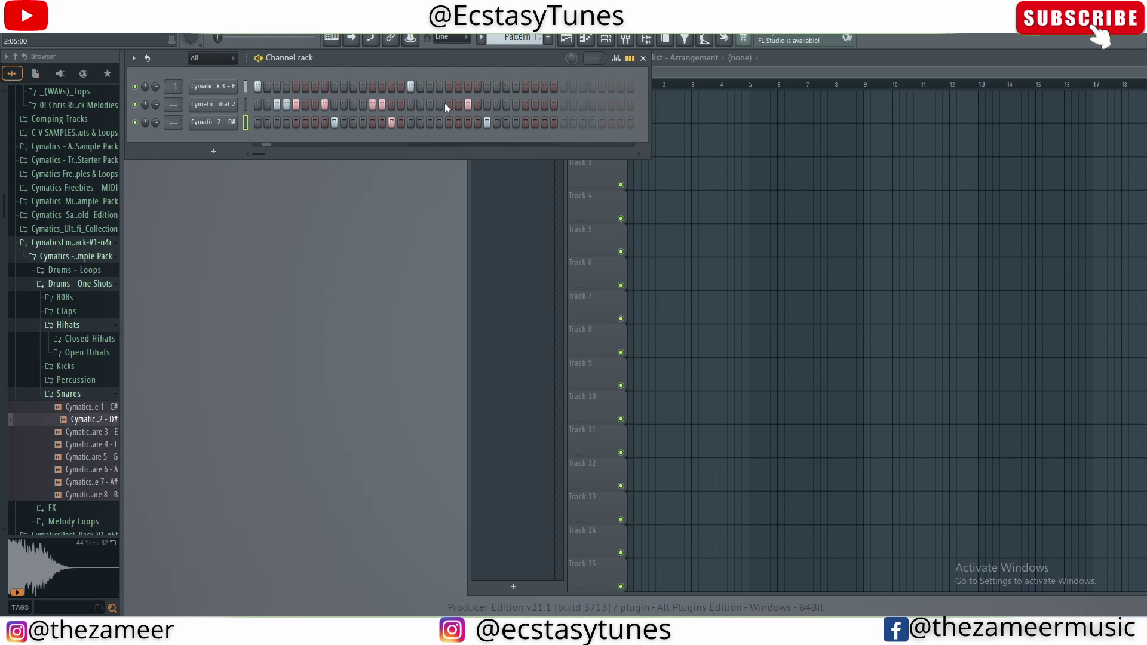
click(515, 86)
click(553, 105)
click(554, 122)
click(545, 105)
click(506, 87)
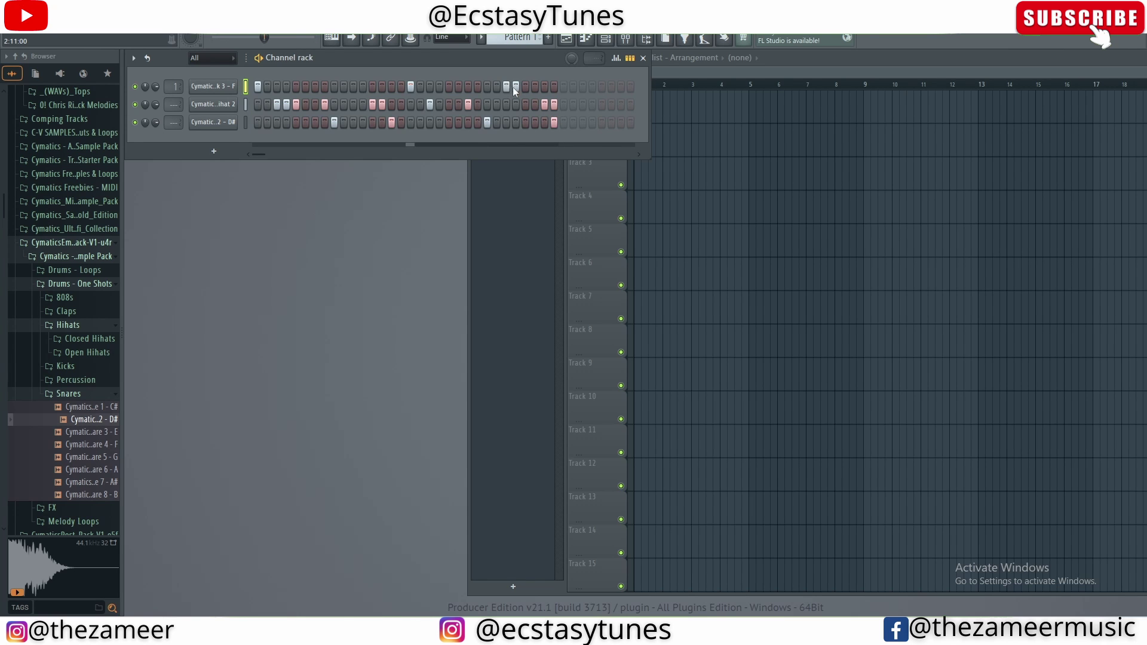
click(516, 87)
Exit FL Studio to Cubase and play the drum pattern from bar 2 with the host transport.
click(12, 8)
click(29, 168)
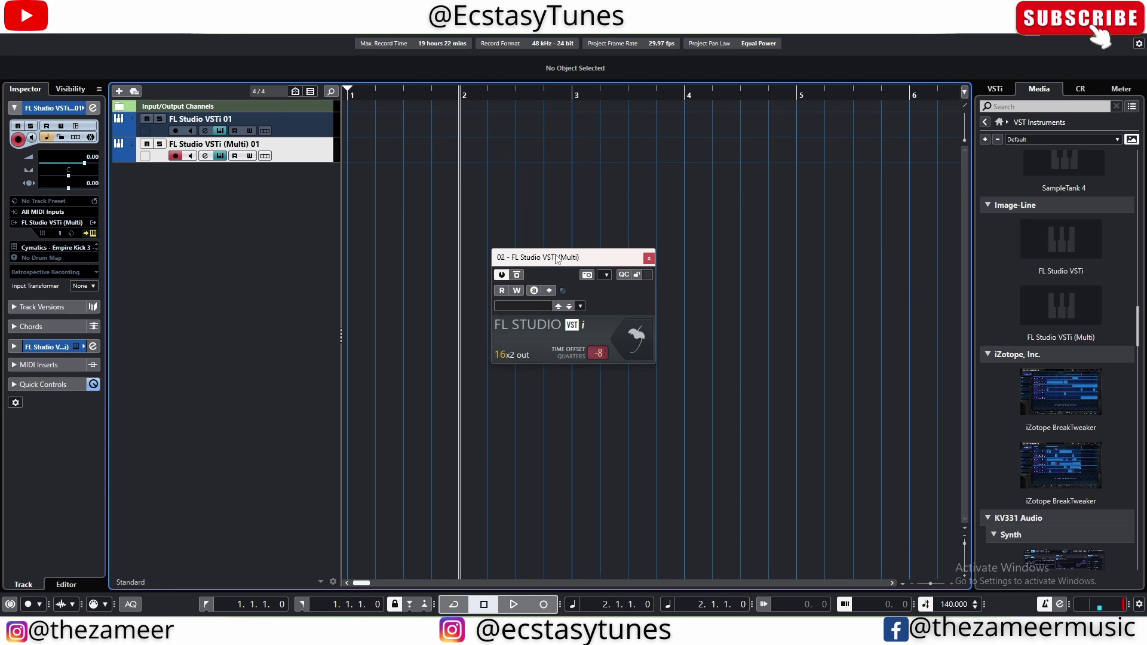
key(space)
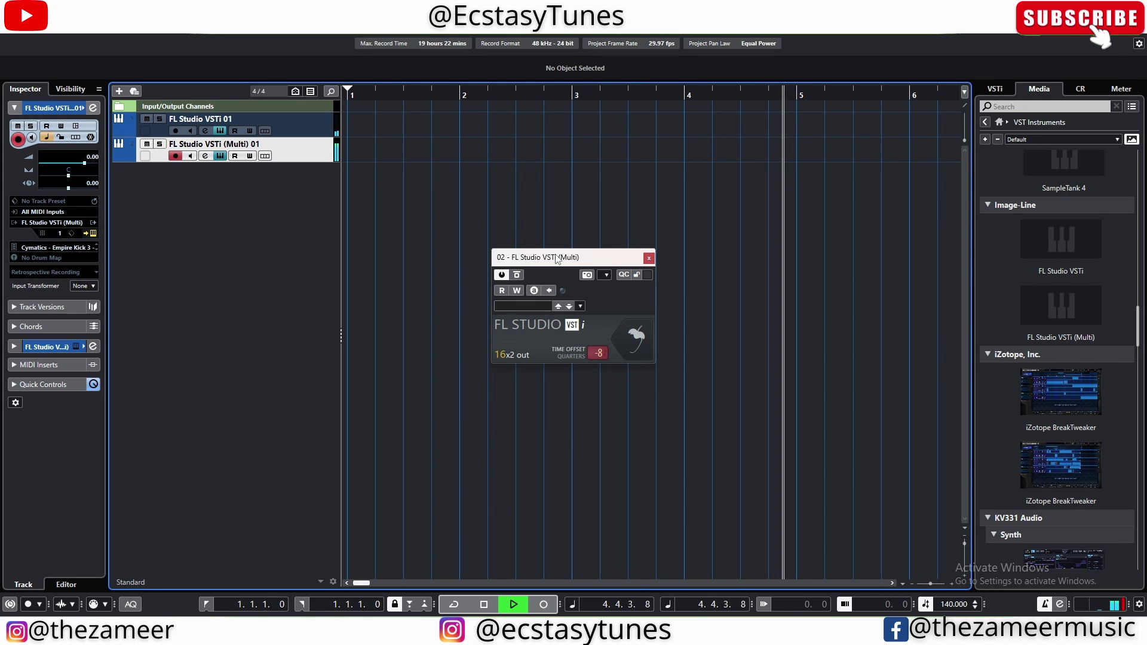
key(space)
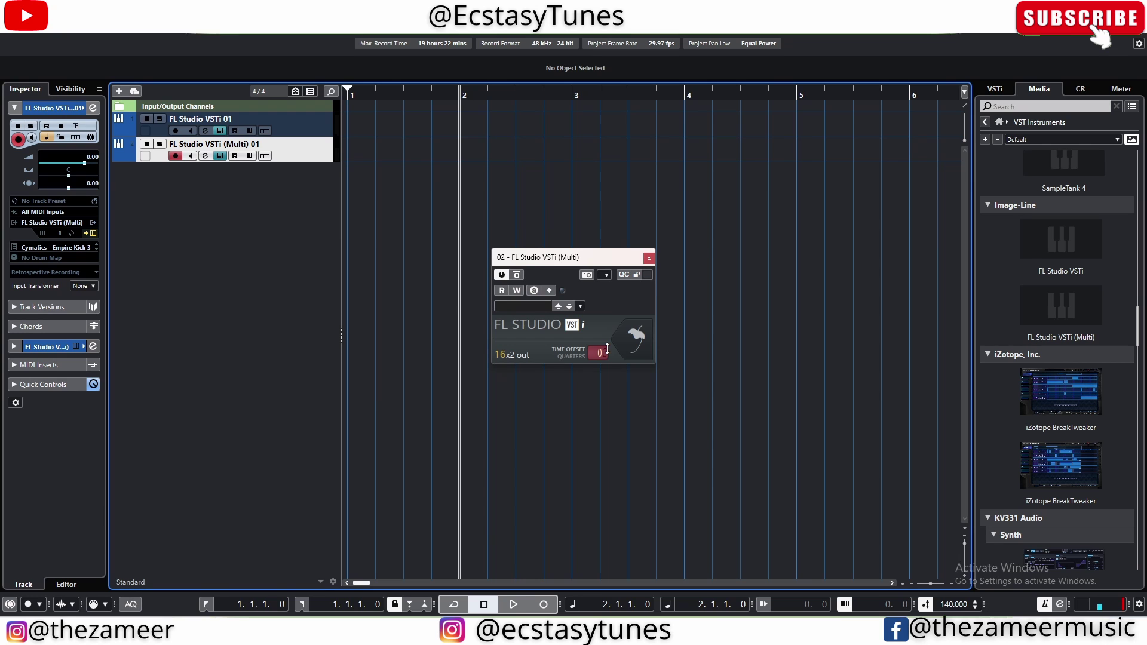
Set the FL Studio plugin's time offset to 0 quarters and play the pattern twice more from bar 2.
key(space)
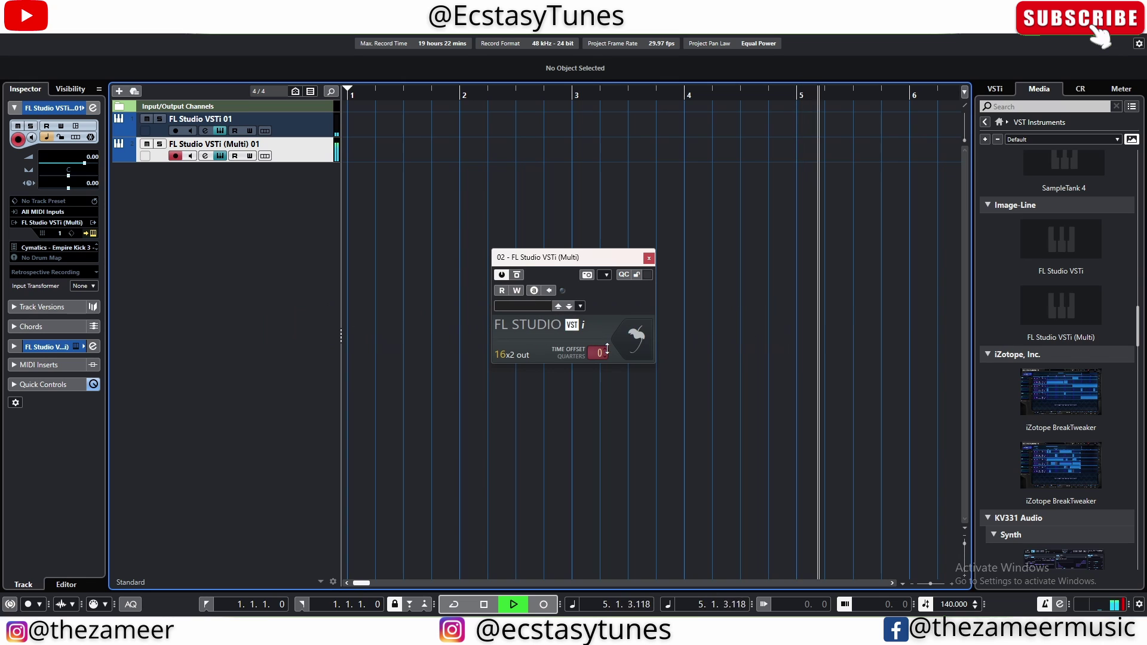
key(space)
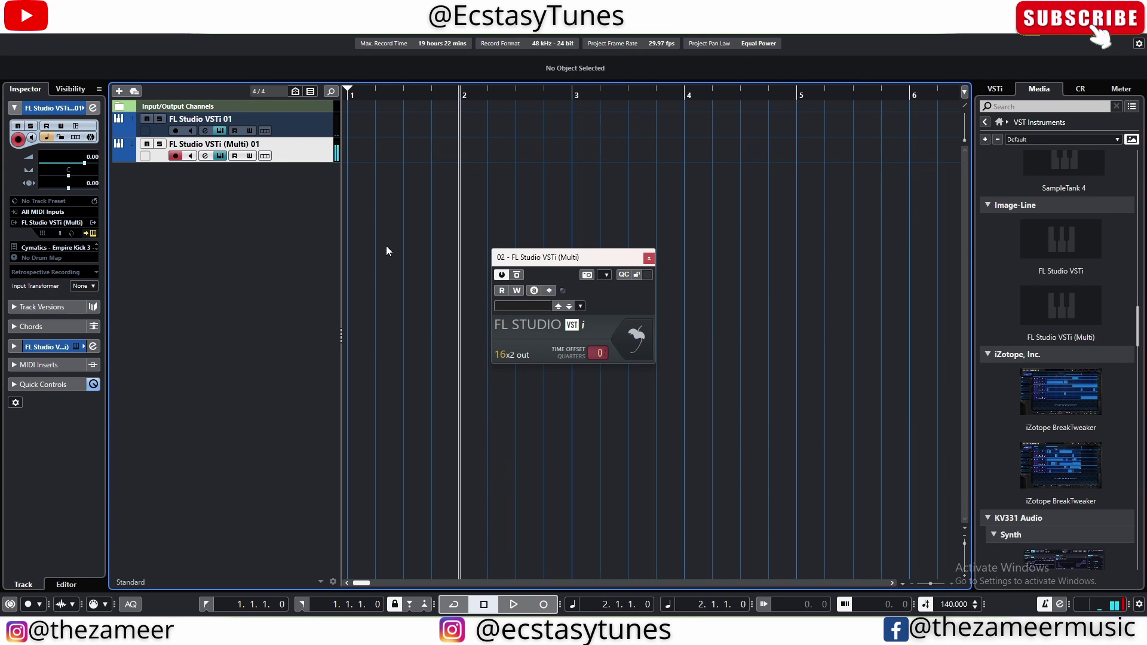
key(space)
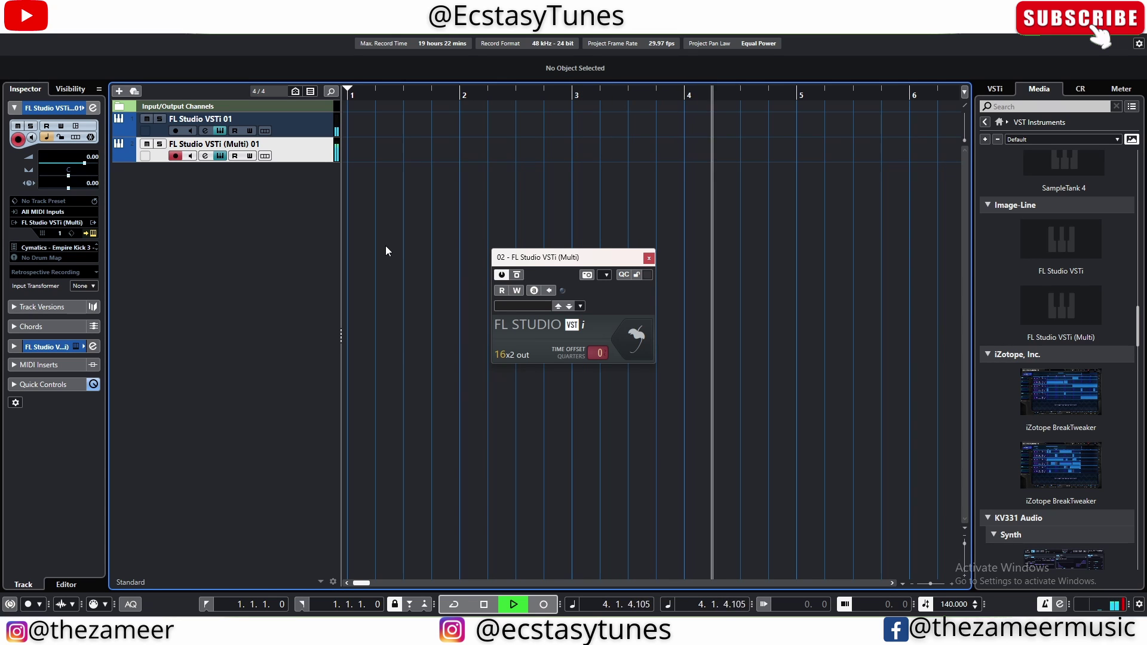
key(space)
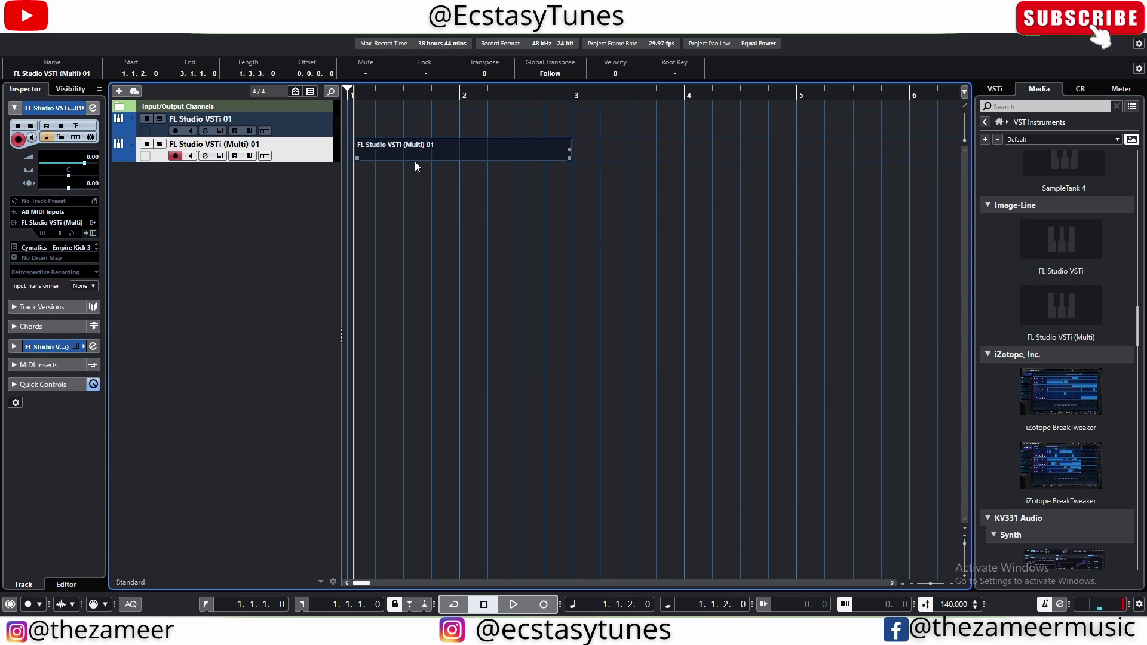
Draw a MIDI part from 1.1.2 to 3.1.1 on the FL Studio VSTi (Multi) 01 track and open it in the key editor.
key(Delete)
drag(361, 145, 570, 146)
key(1)
double_click(422, 152)
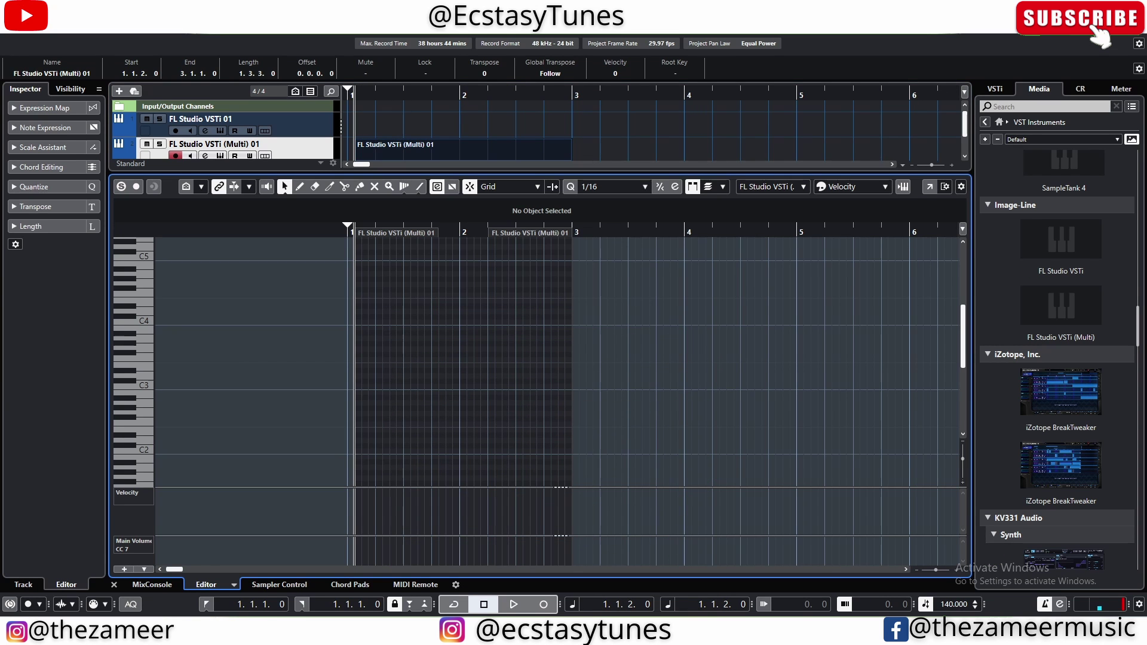
Close the key editor and select the MIDI part on the FL Studio VSTi (Multi) 01 track.
key(Return)
click(582, 202)
click(459, 155)
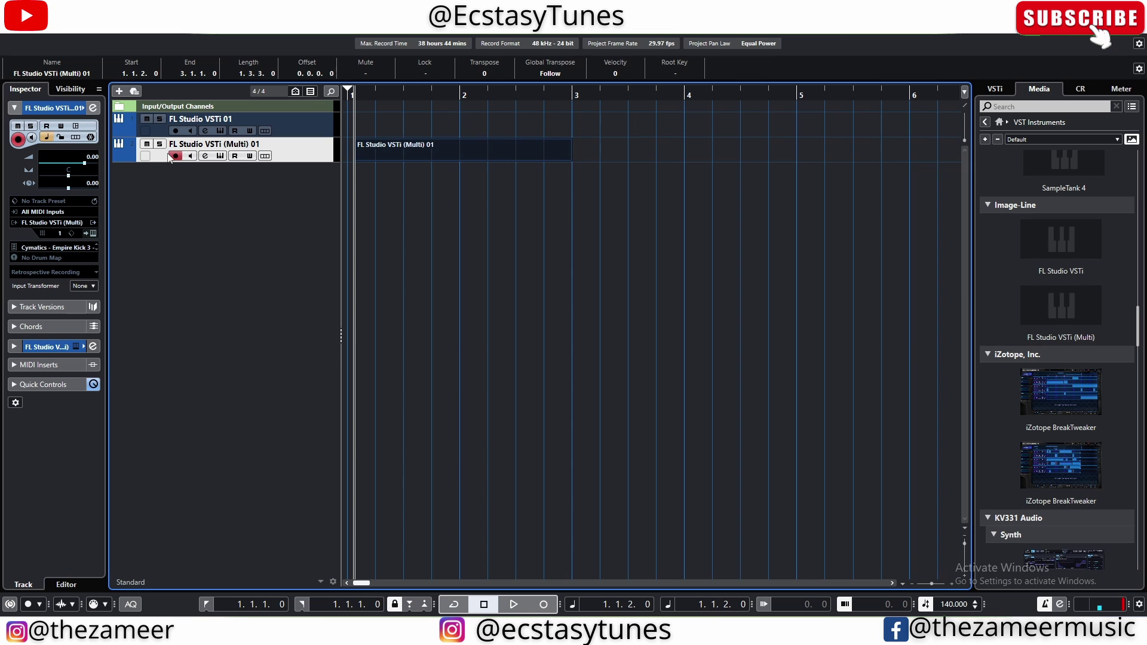
Render the selected MIDI part in place with the current settings and play the resulting audio.
right_click(425, 155)
mouse_move(512, 235)
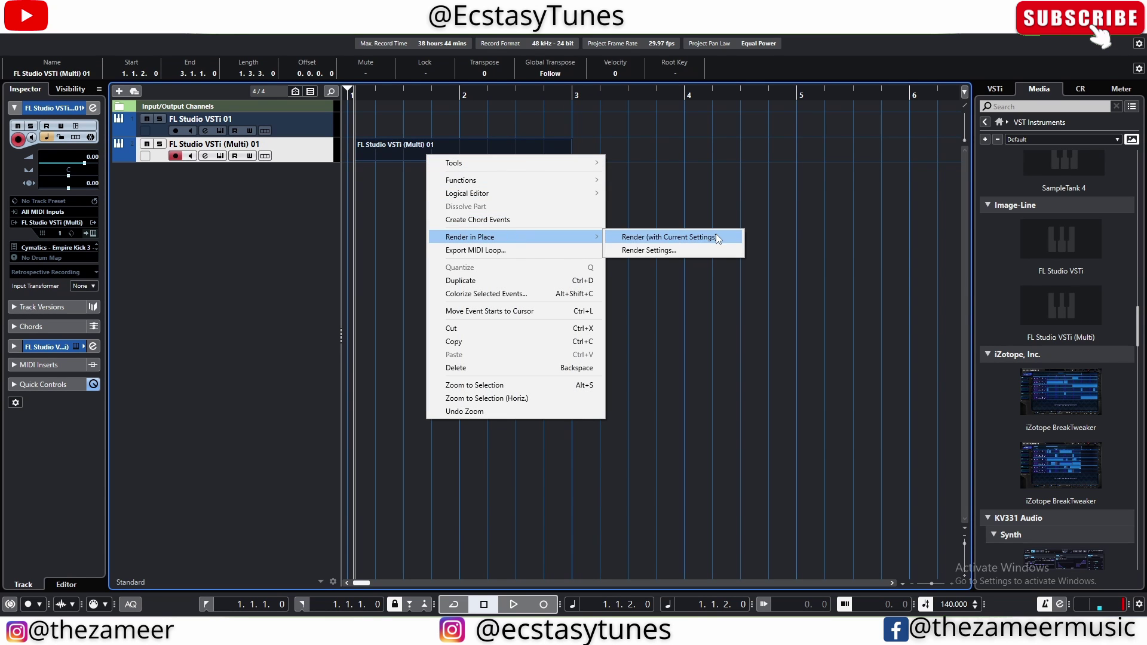
click(673, 237)
key(space)
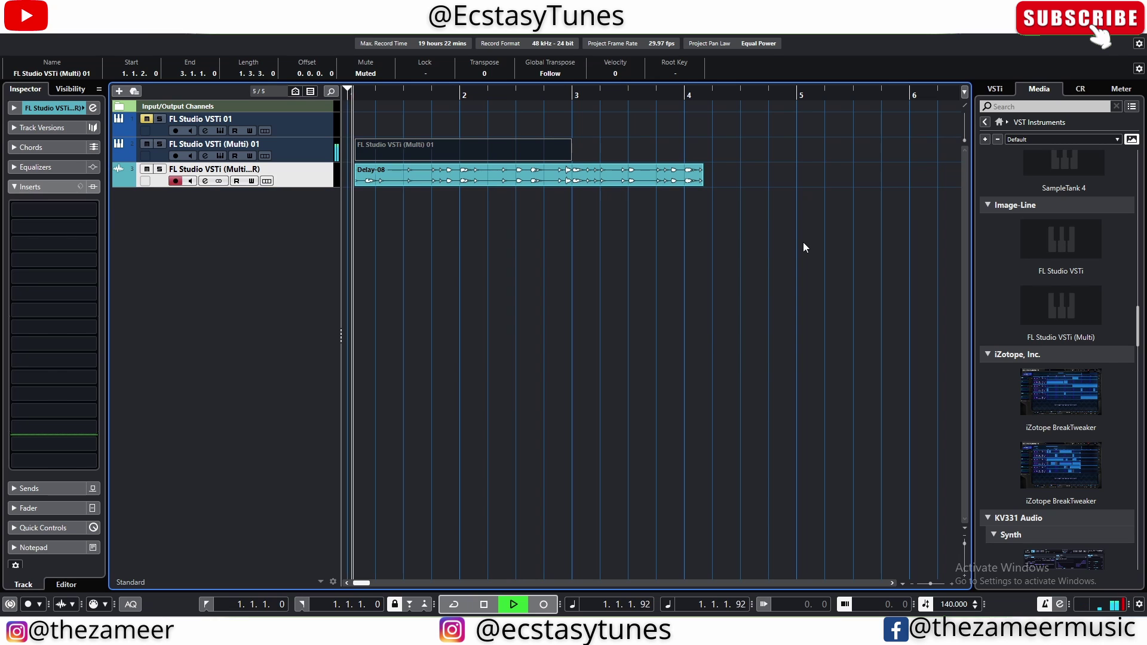
key(space)
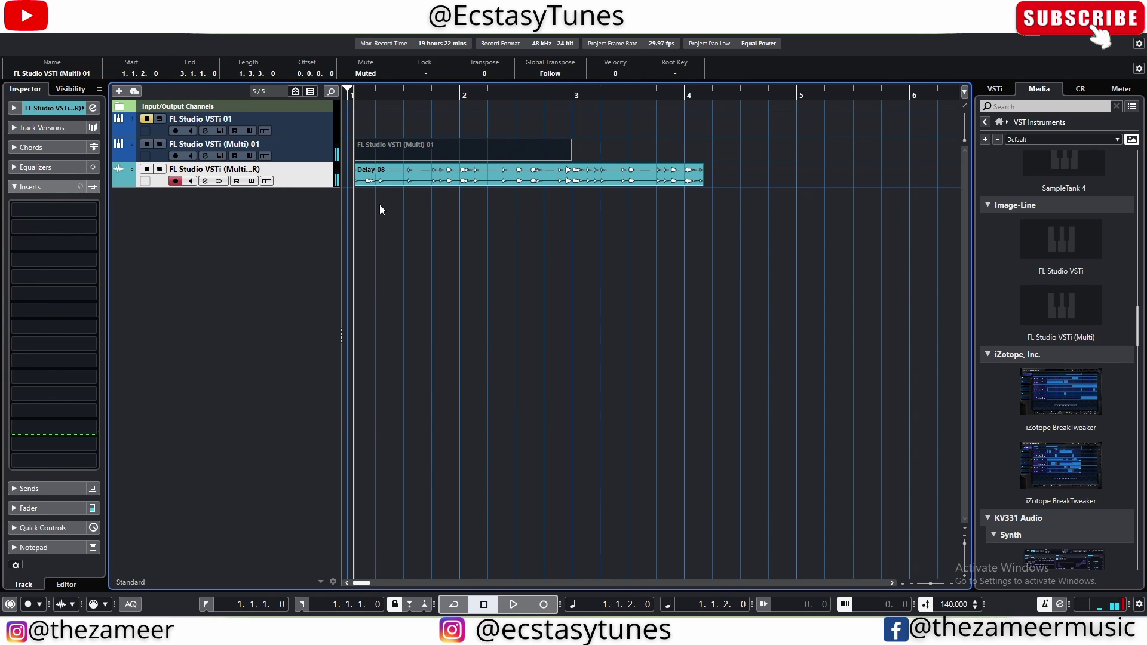
Undo the render and extend the start of the MIDI part back to 1.1.1.
key(ctrl+z)
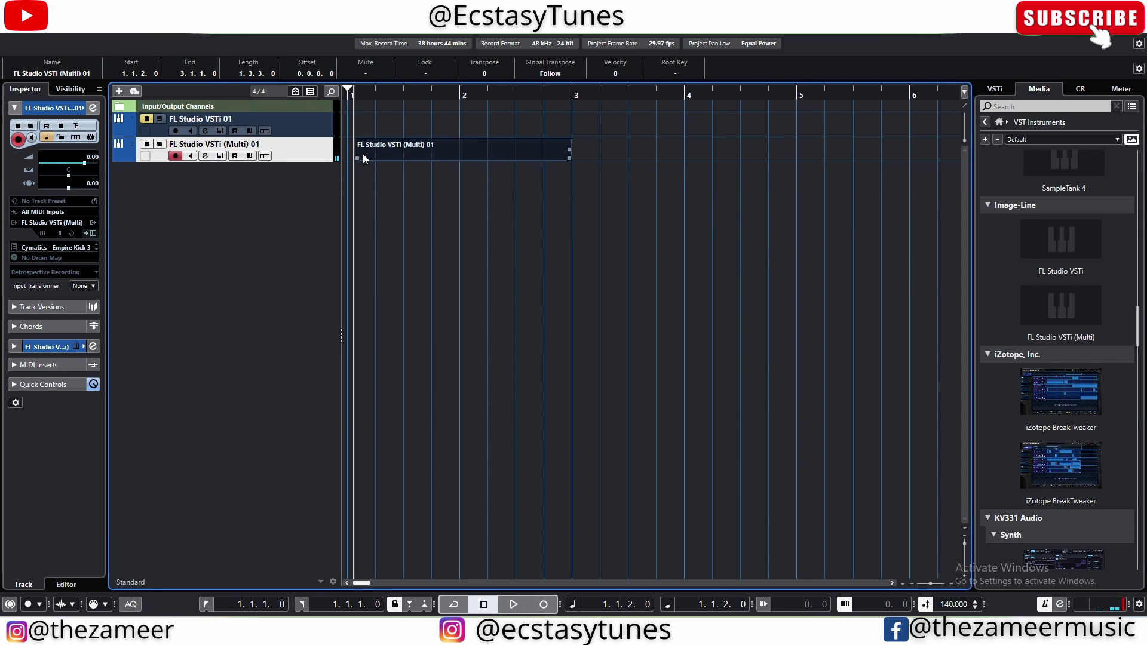
drag(361, 156, 352, 158)
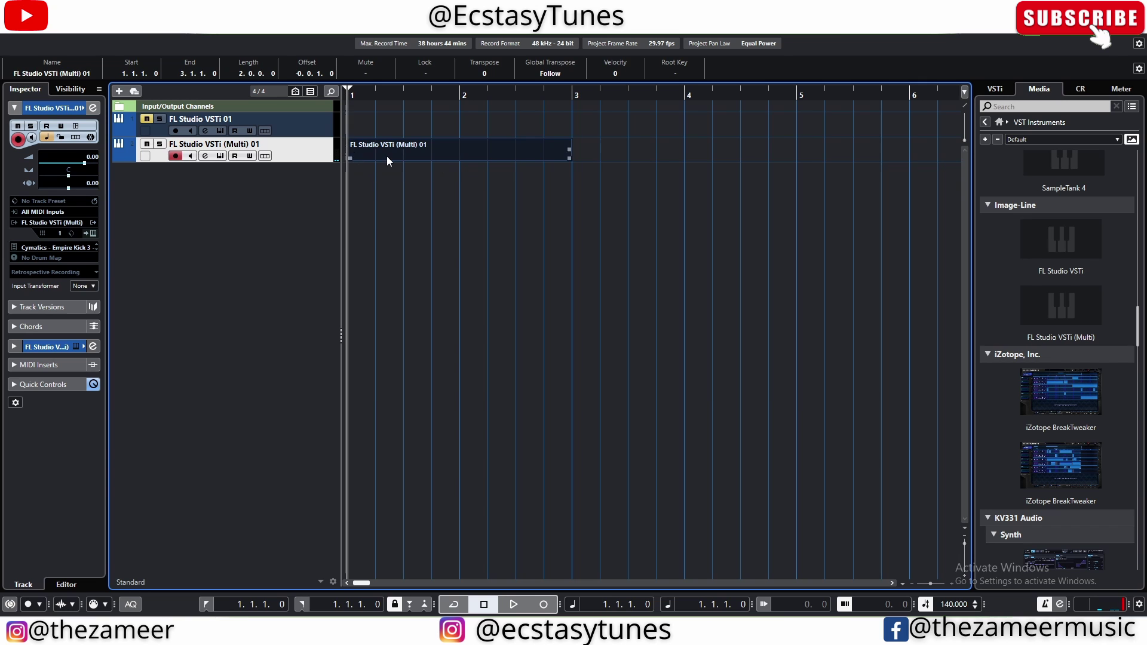
click(590, 174)
Render the extended FL Studio VSTi (Multi) 01 part in place with the current settings.
click(494, 153)
right_click(494, 153)
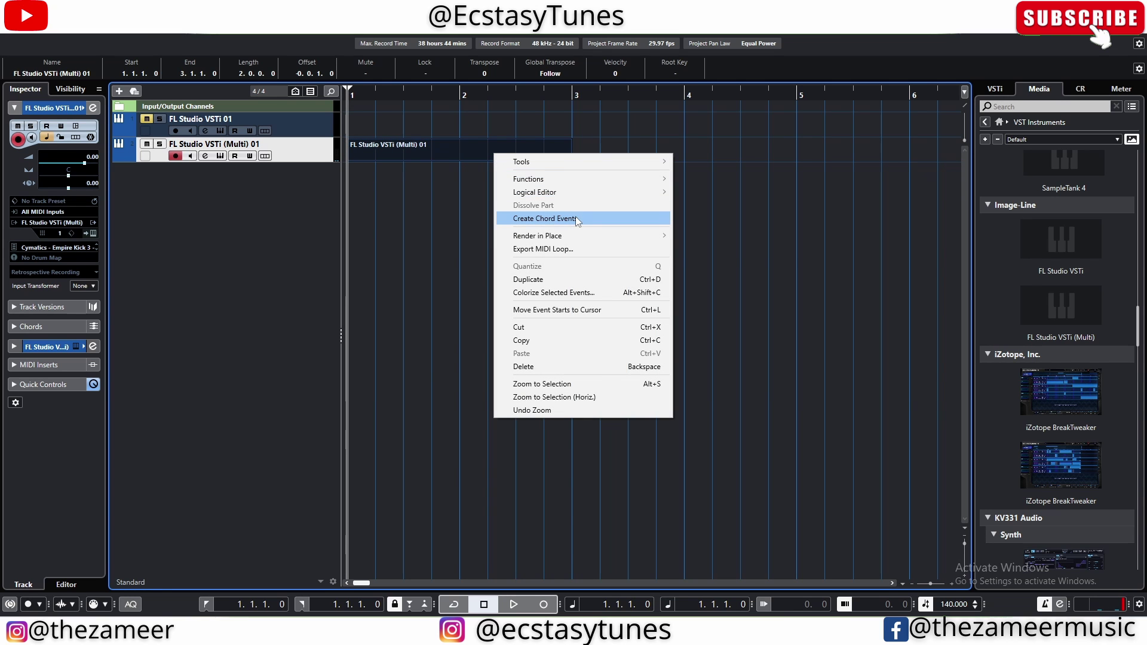
mouse_move(575, 235)
click(710, 235)
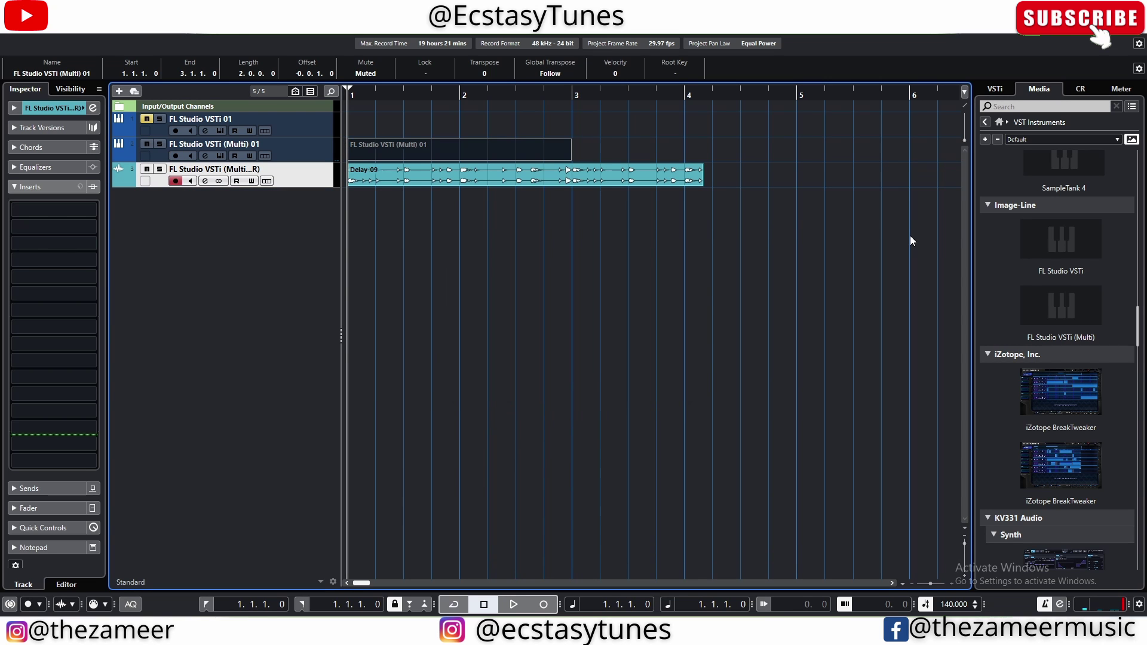
Play the rendered audio from bar 1 with the FL Studio VSTi (Multi) 01 instrument track muted.
key(space)
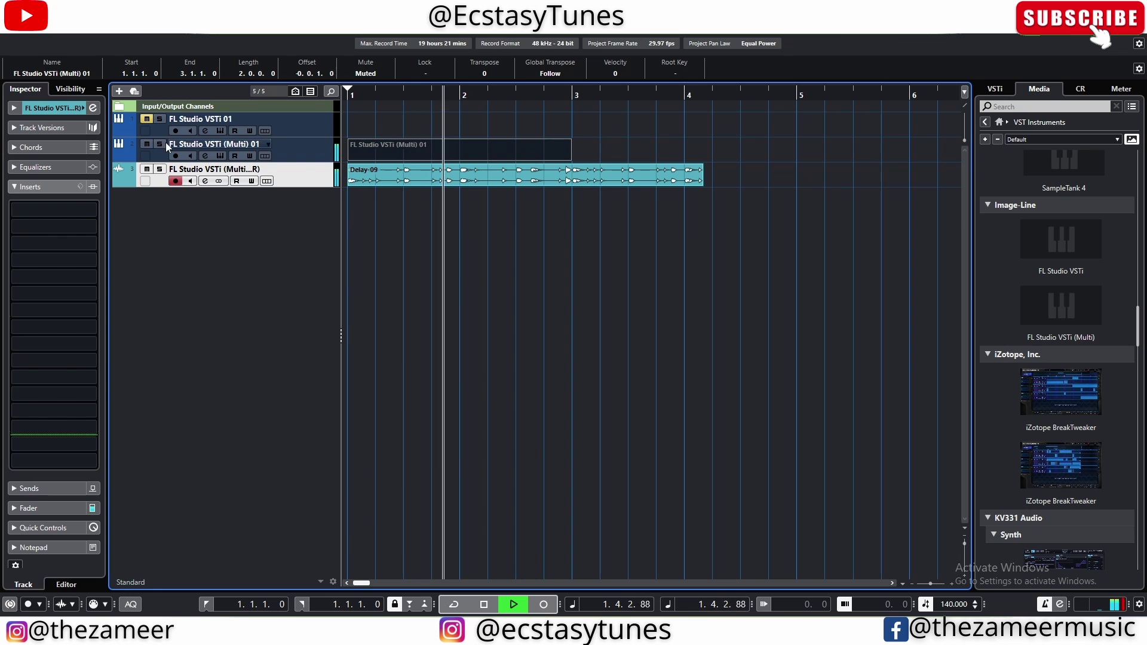
click(147, 144)
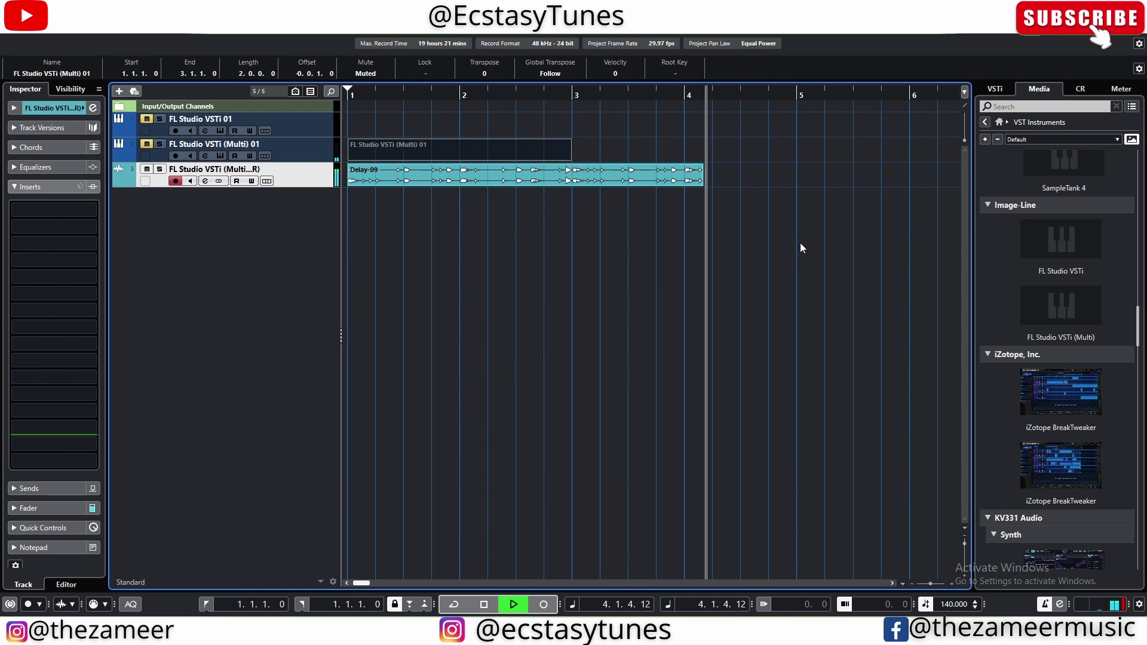
key(space)
Enlarge the rendered audio track to examine its combined drum waveform, and undo the render.
click(703, 241)
click(379, 182)
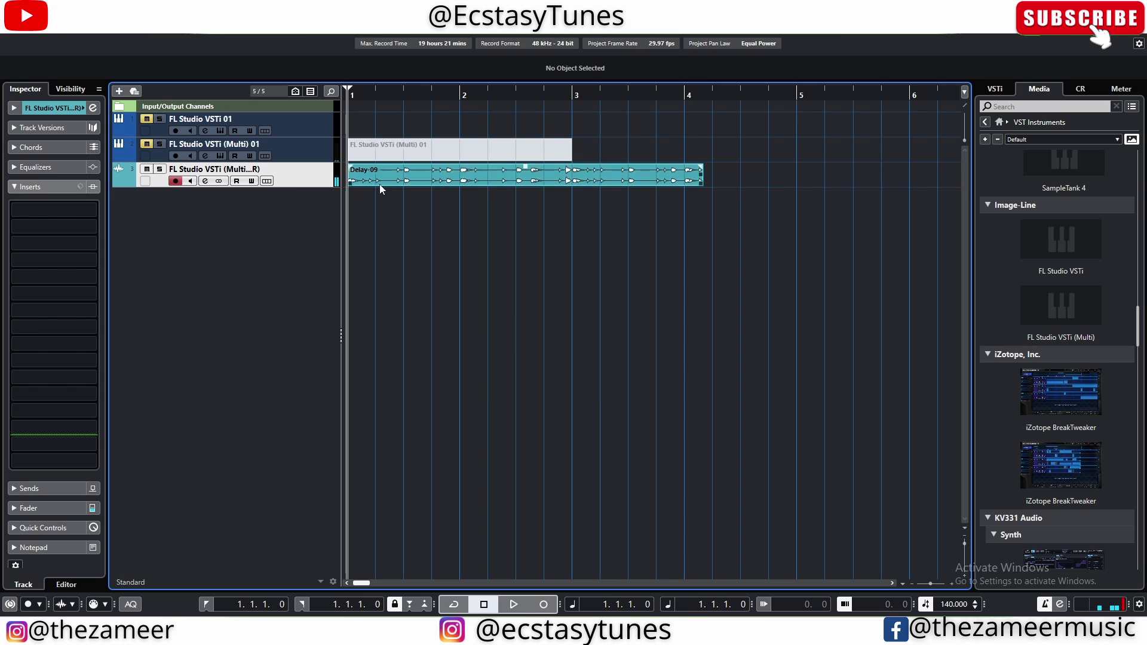
click(375, 157)
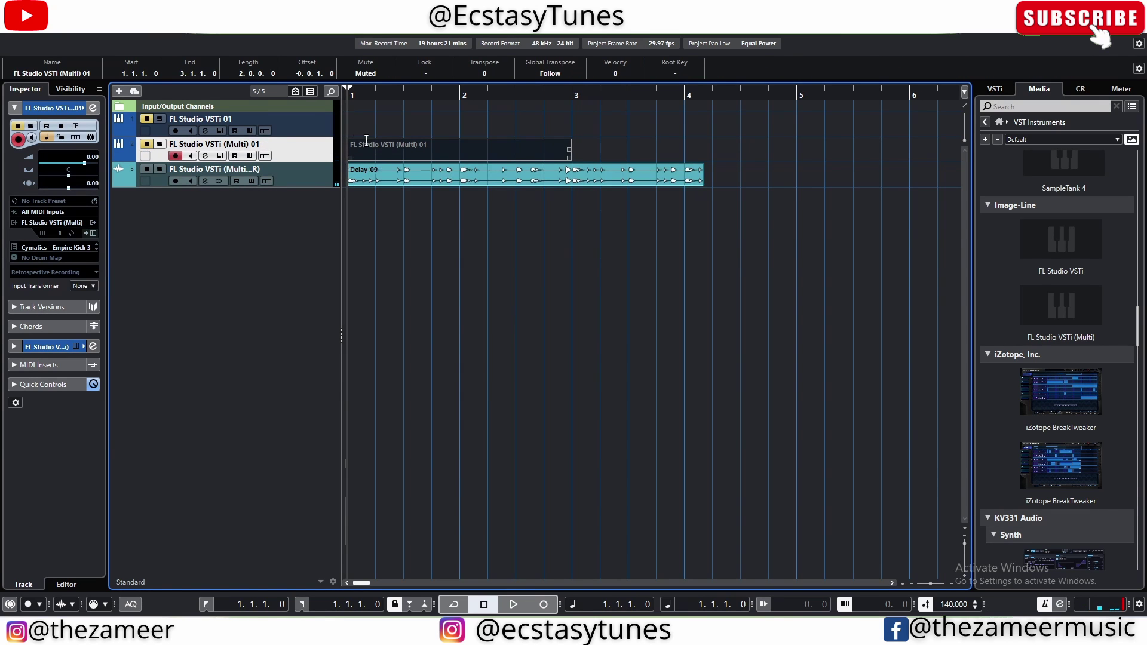
click(410, 183)
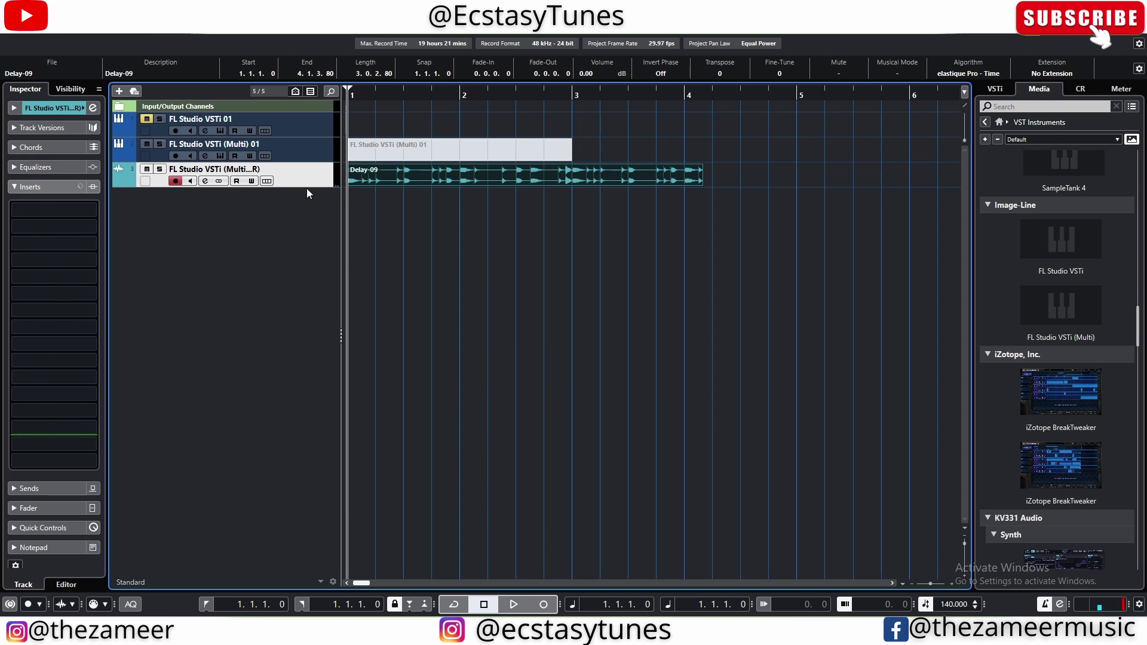
drag(305, 186, 305, 283)
click(765, 254)
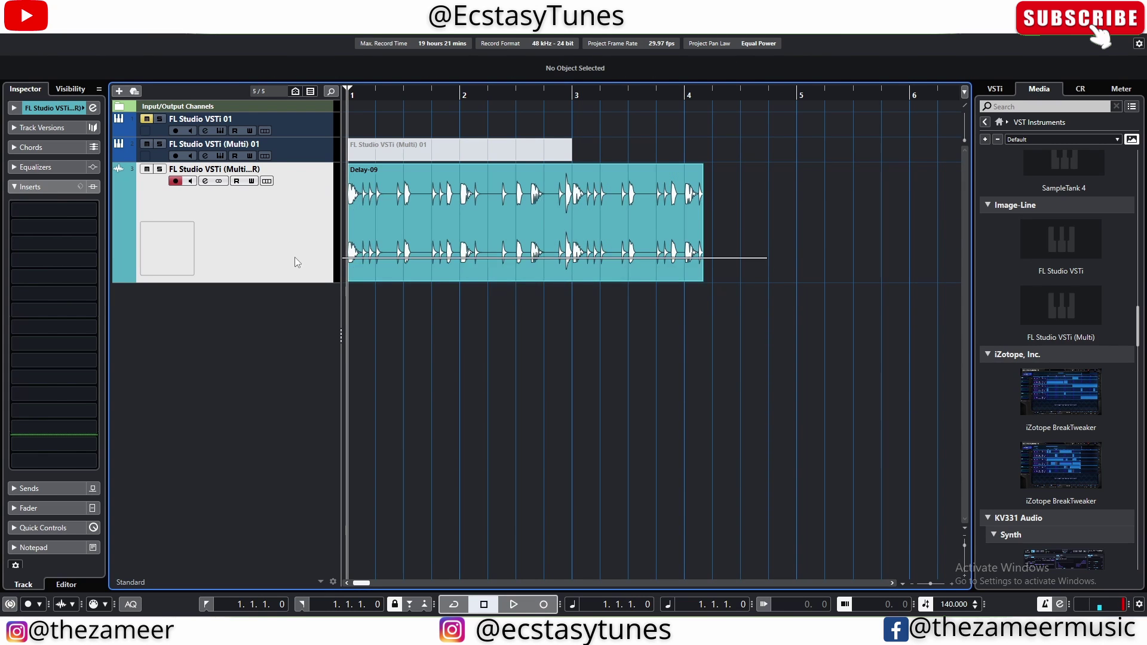
click(508, 251)
click(730, 244)
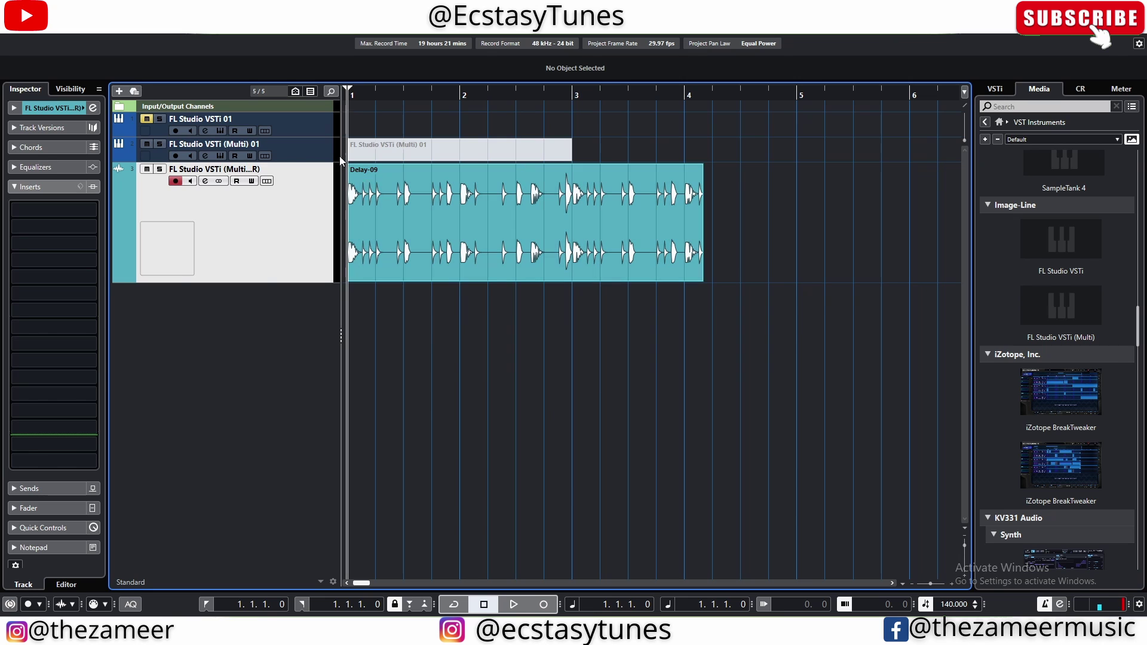
click(511, 254)
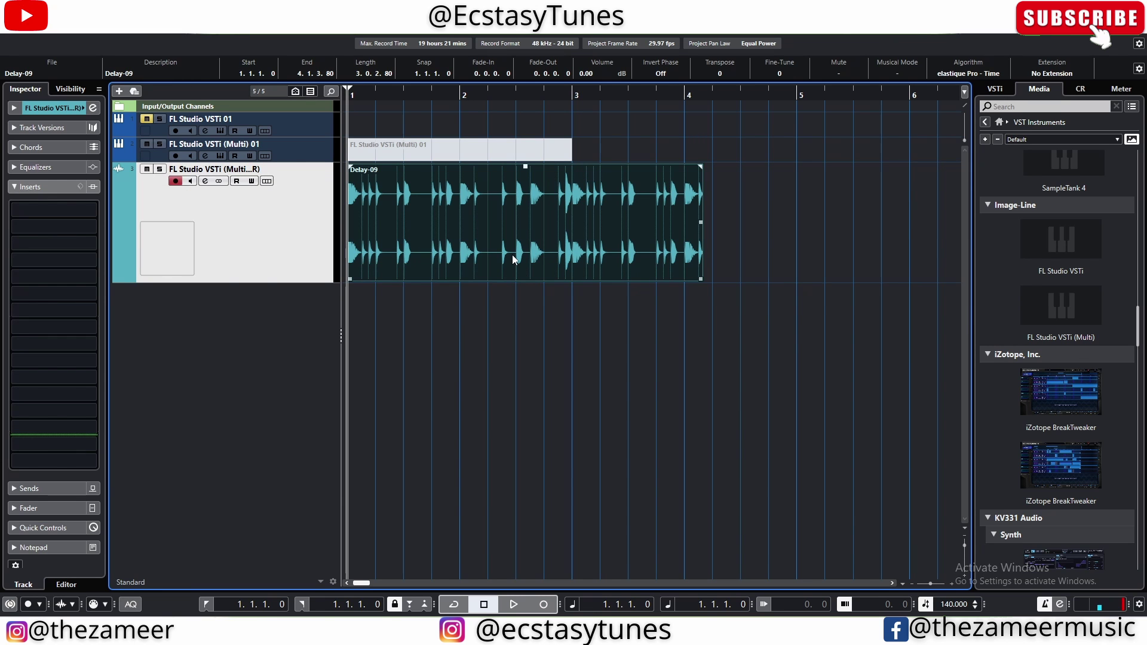
key(ctrl+z)
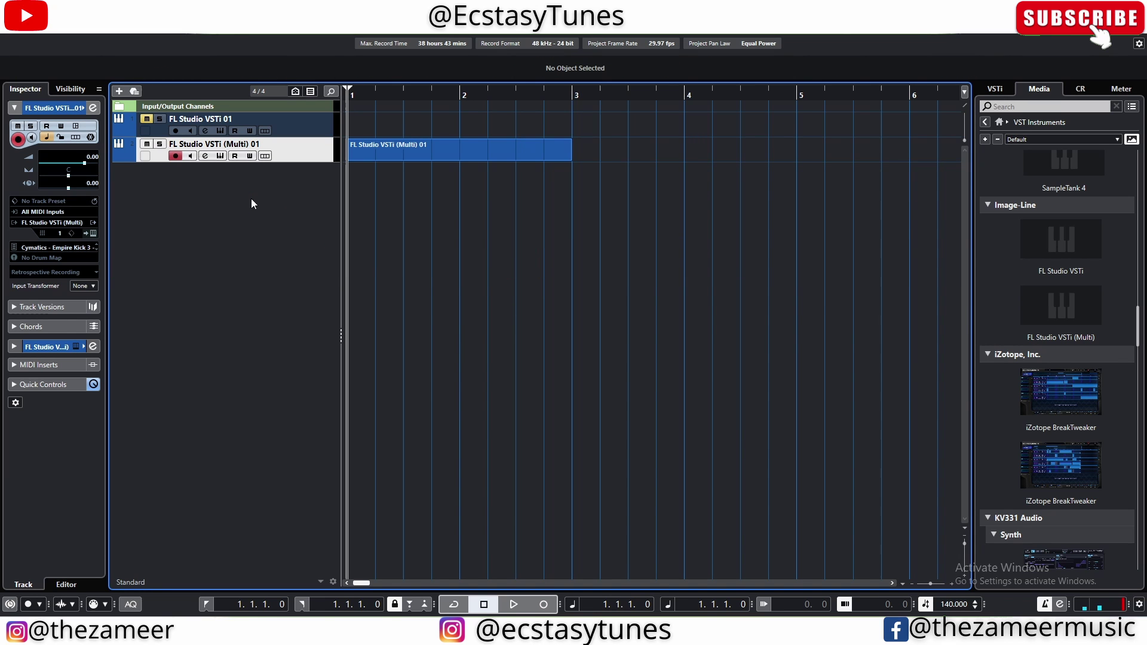
Open the FL Studio interface from the FL Studio VSTi (Multi) 01 track and show its mixer with Insert 1 selected.
click(220, 156)
click(637, 337)
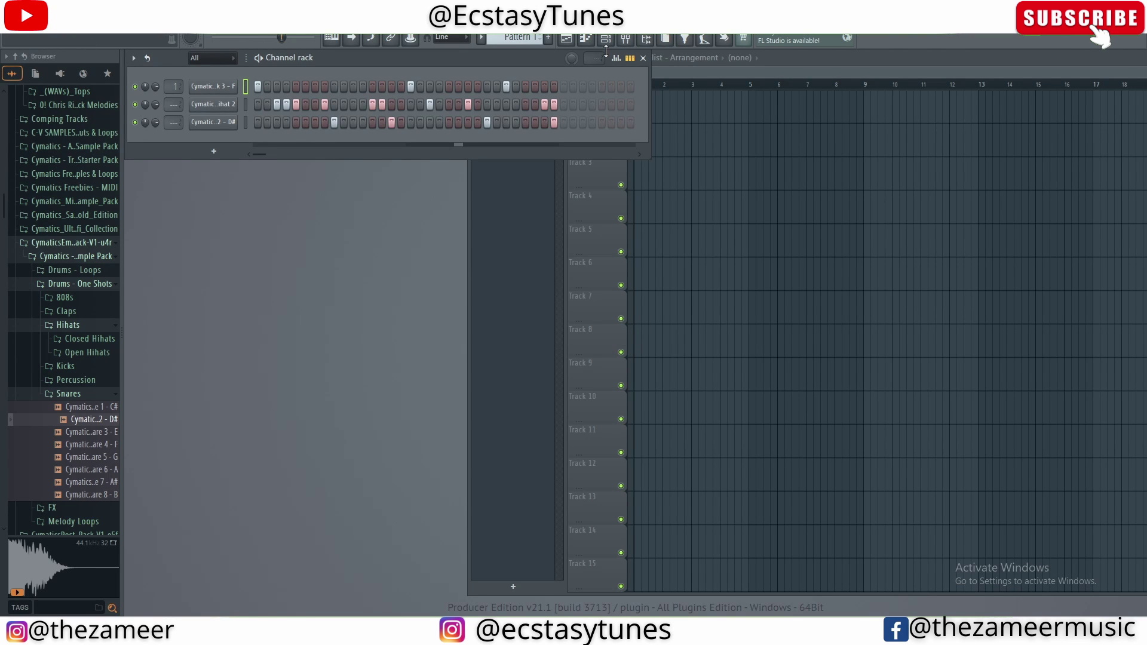
click(625, 40)
click(245, 287)
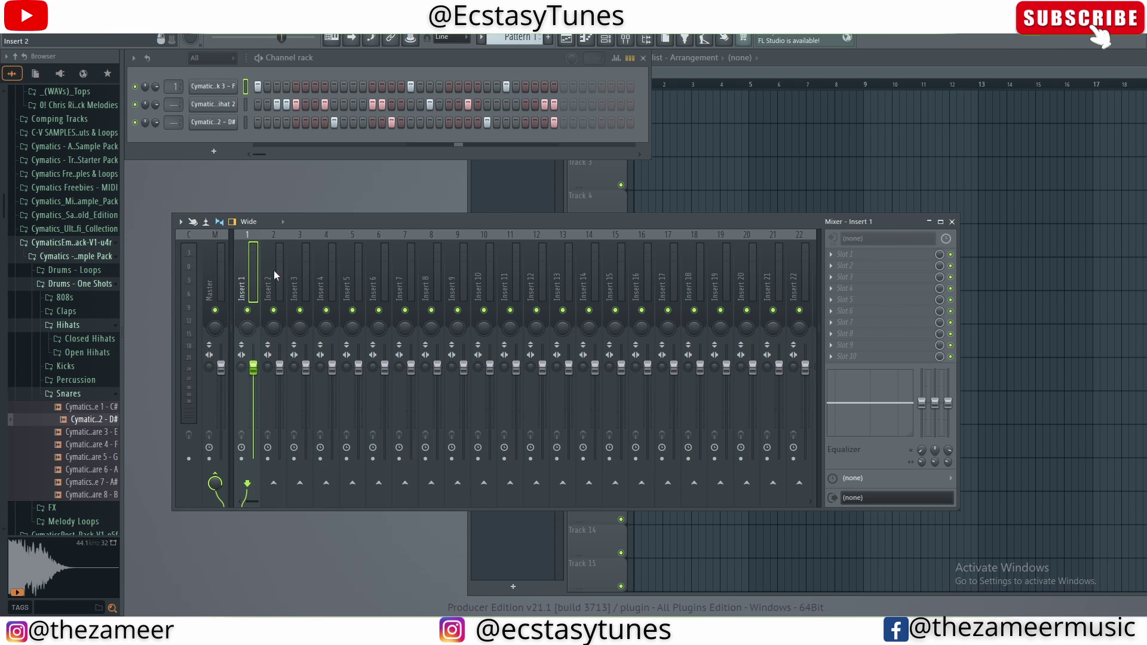